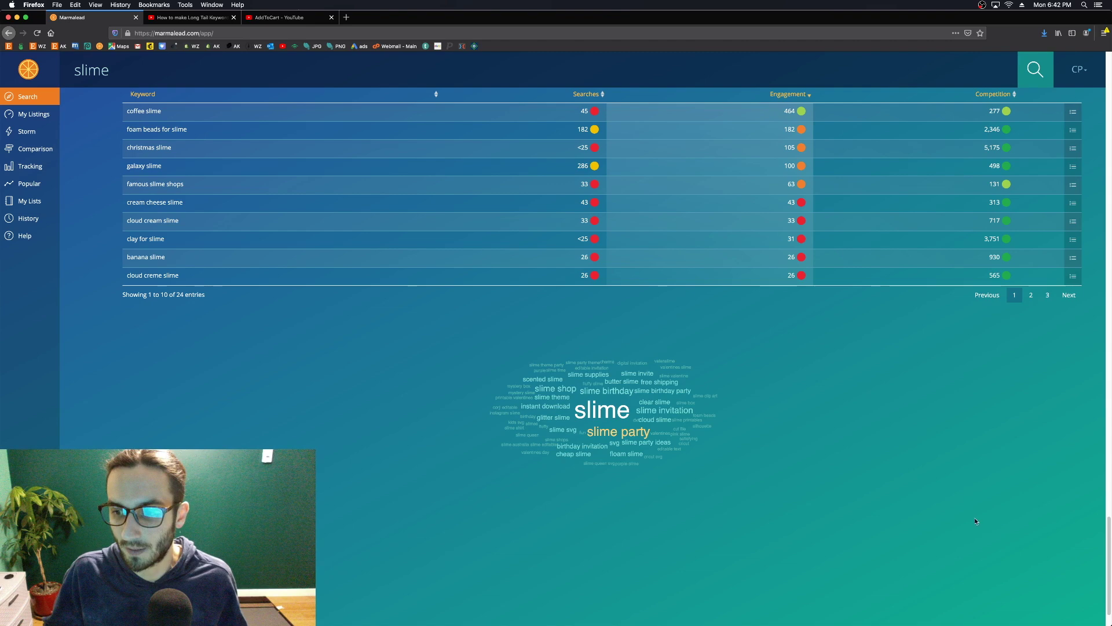
{"action": "scroll", "coordinate": [770, 375], "scroll_direction": "up", "scroll_amount": 10}
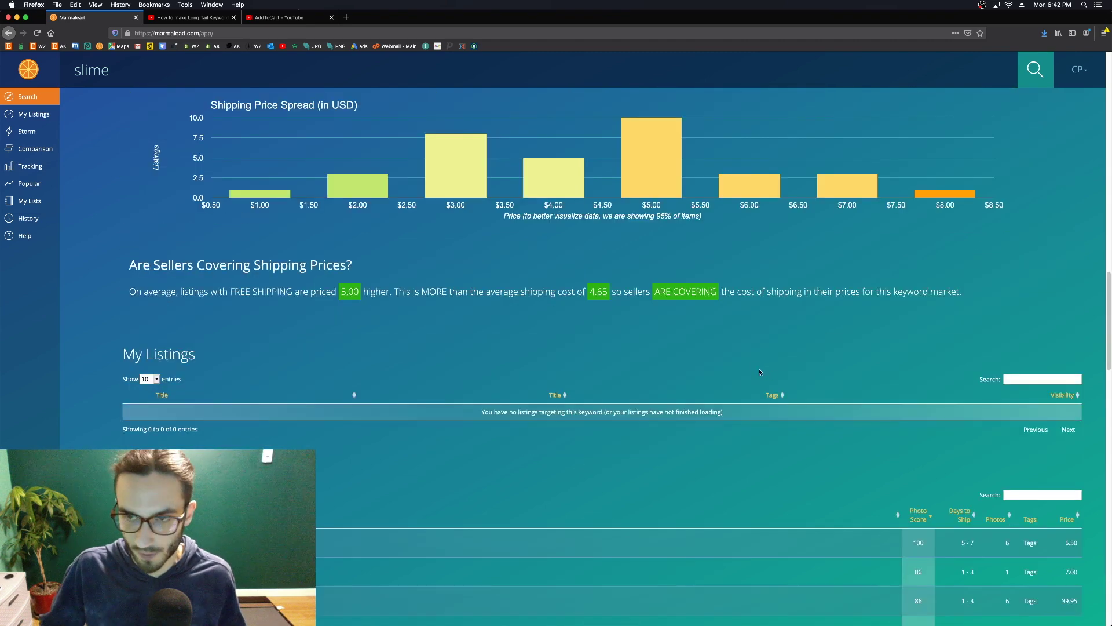
{"action": "scroll", "coordinate": [725, 341], "scroll_direction": "up", "scroll_amount": 10}
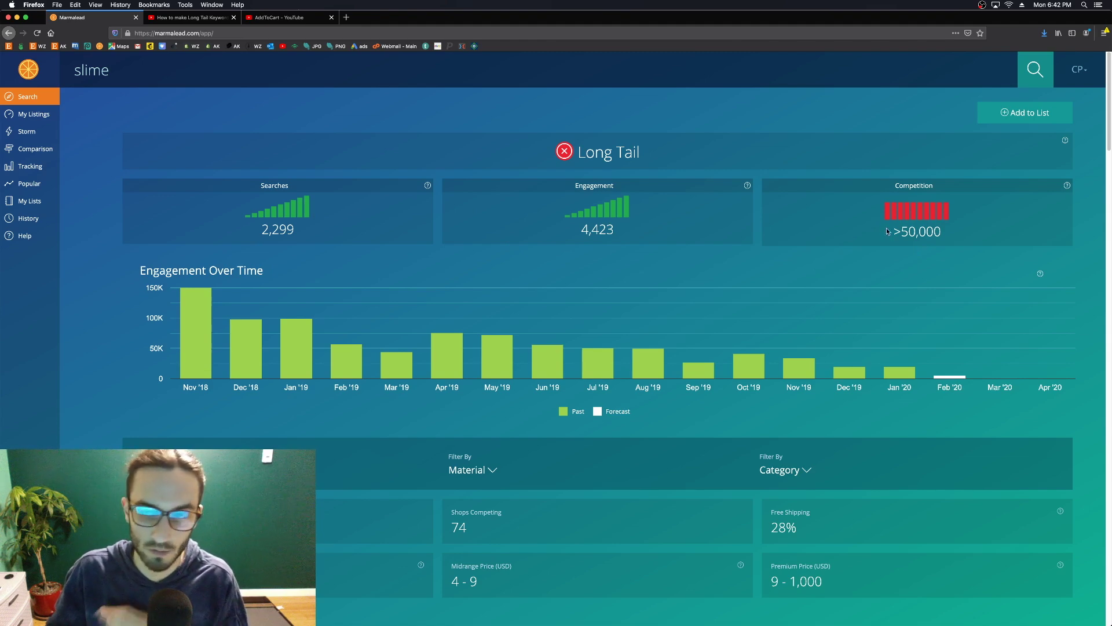
{"action": "scroll", "coordinate": [736, 255], "scroll_direction": "down", "scroll_amount": 15}
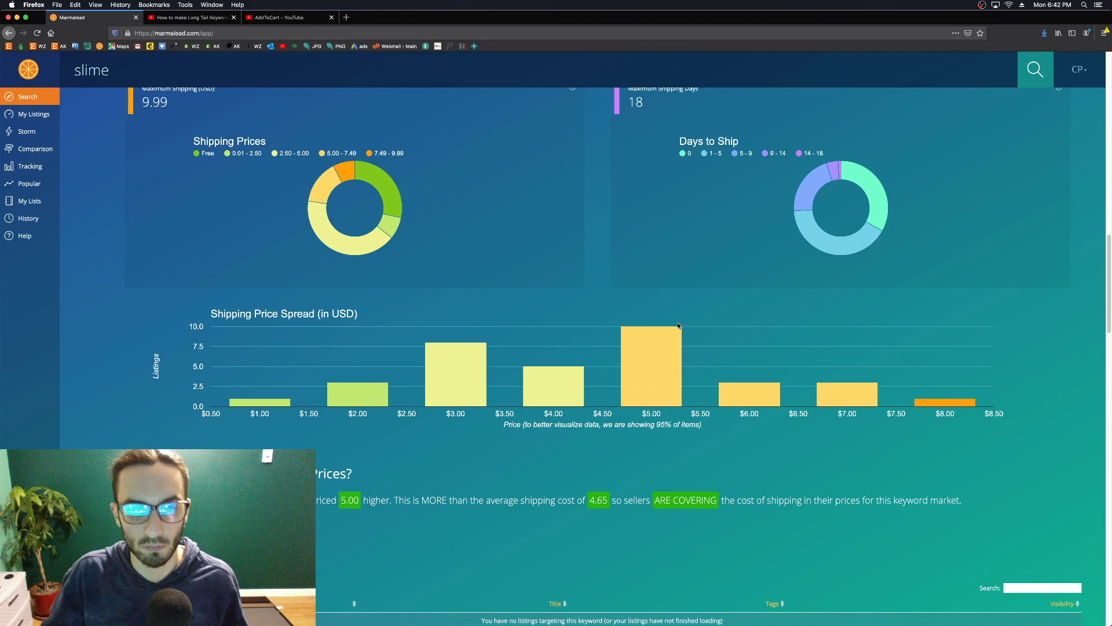
{"action": "scroll", "coordinate": [678, 325], "scroll_direction": "down", "scroll_amount": 8}
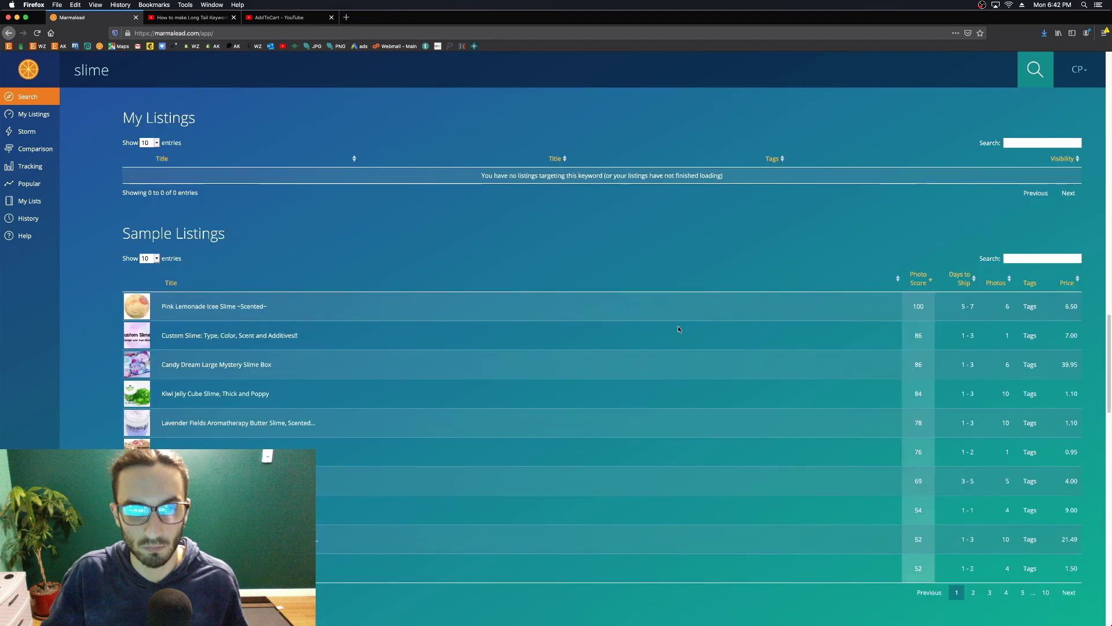
{"action": "scroll", "coordinate": [678, 329], "scroll_direction": "down", "scroll_amount": 10}
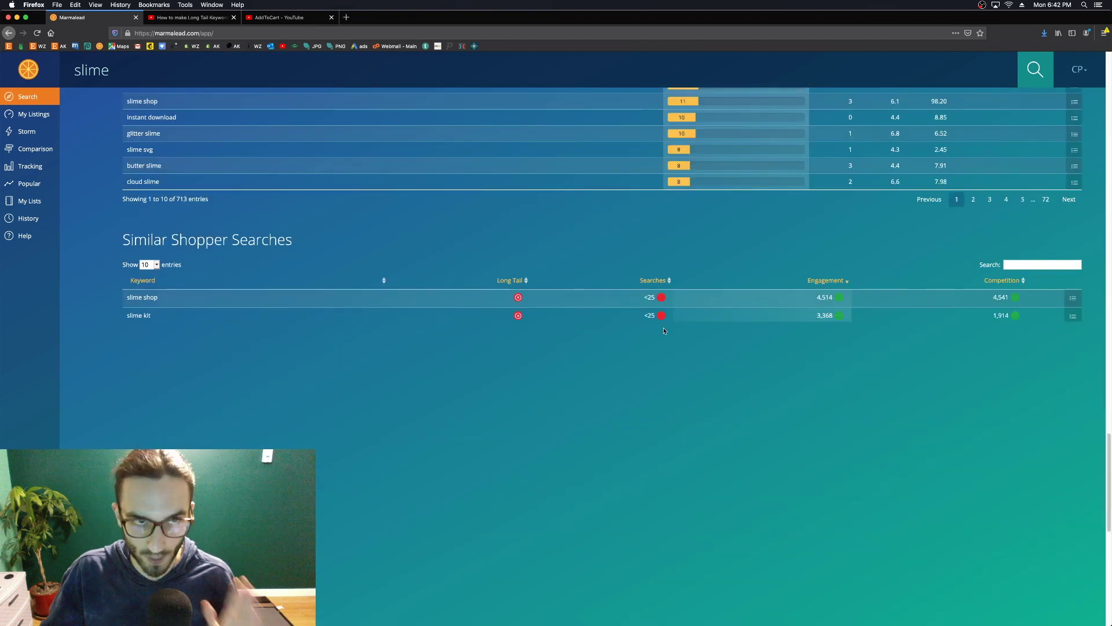
{"action": "scroll", "coordinate": [665, 331], "scroll_direction": "down", "scroll_amount": 6}
{"action": "scroll", "coordinate": [333, 369], "scroll_direction": "down", "scroll_amount": 3}
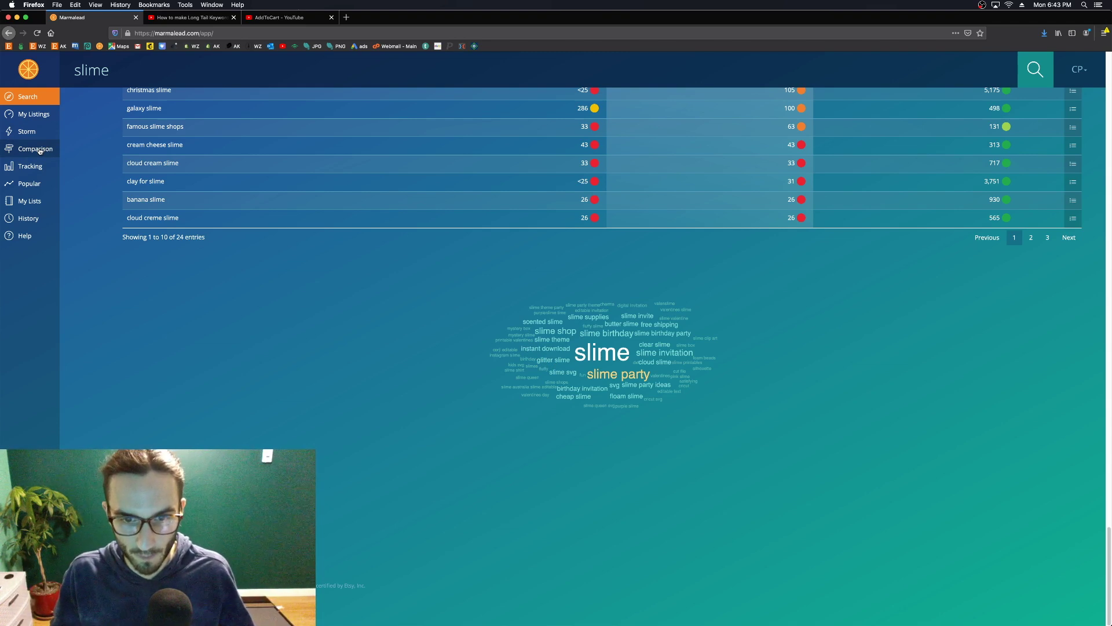
On the Comparison page, look up glitter slime and cloud slime in the first two boxes
{"action": "left_click", "coordinate": [40, 150]}
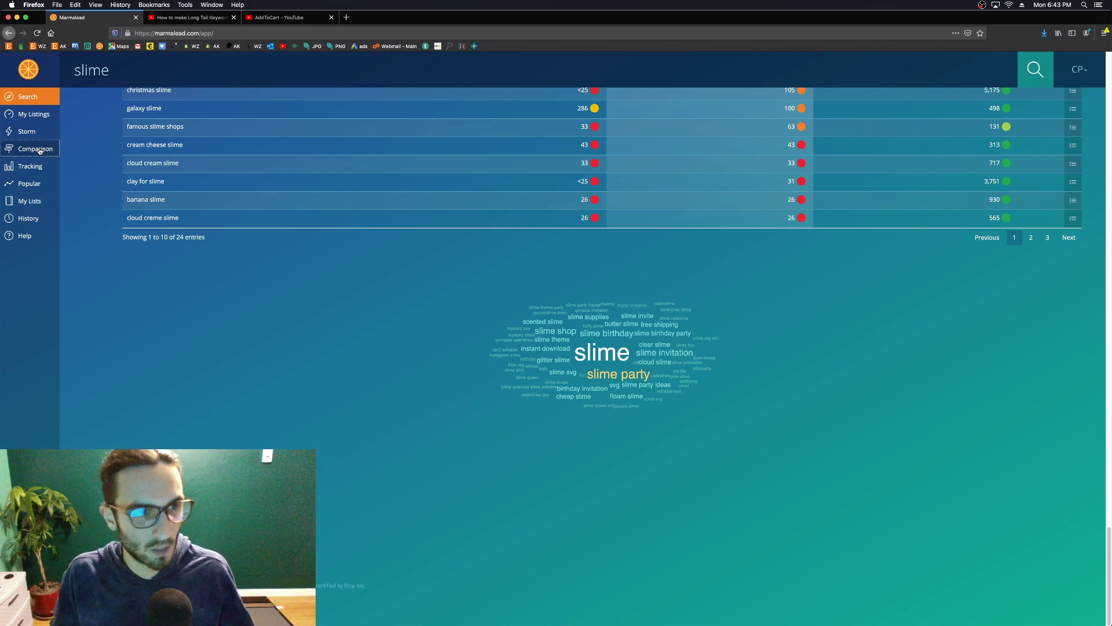
{"action": "left_click", "coordinate": [163, 115]}
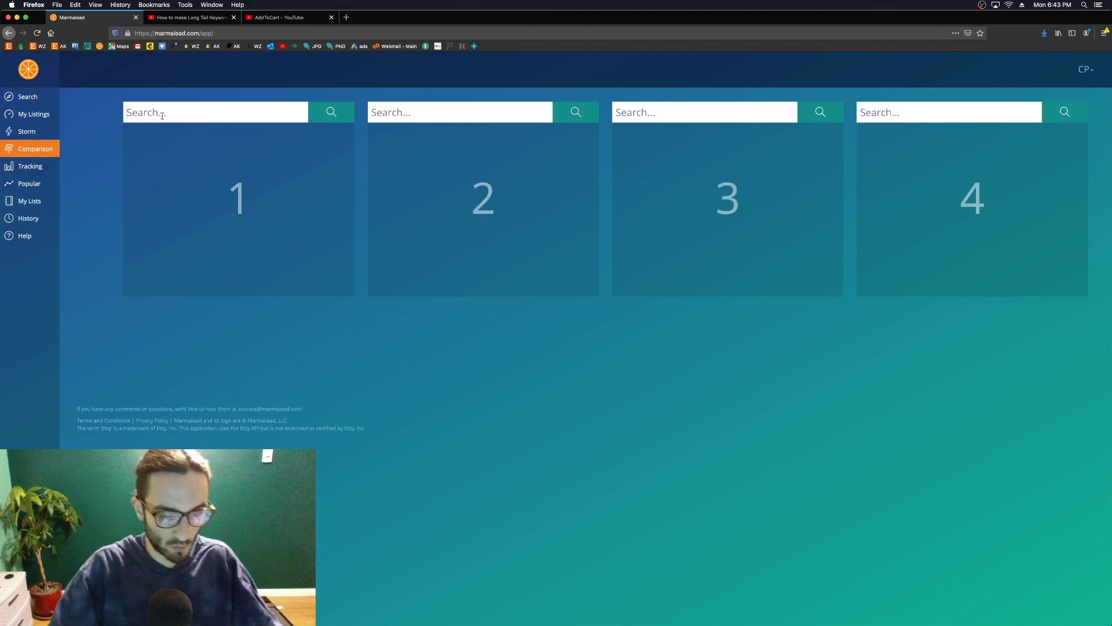
{"action": "type", "text": "gli"}
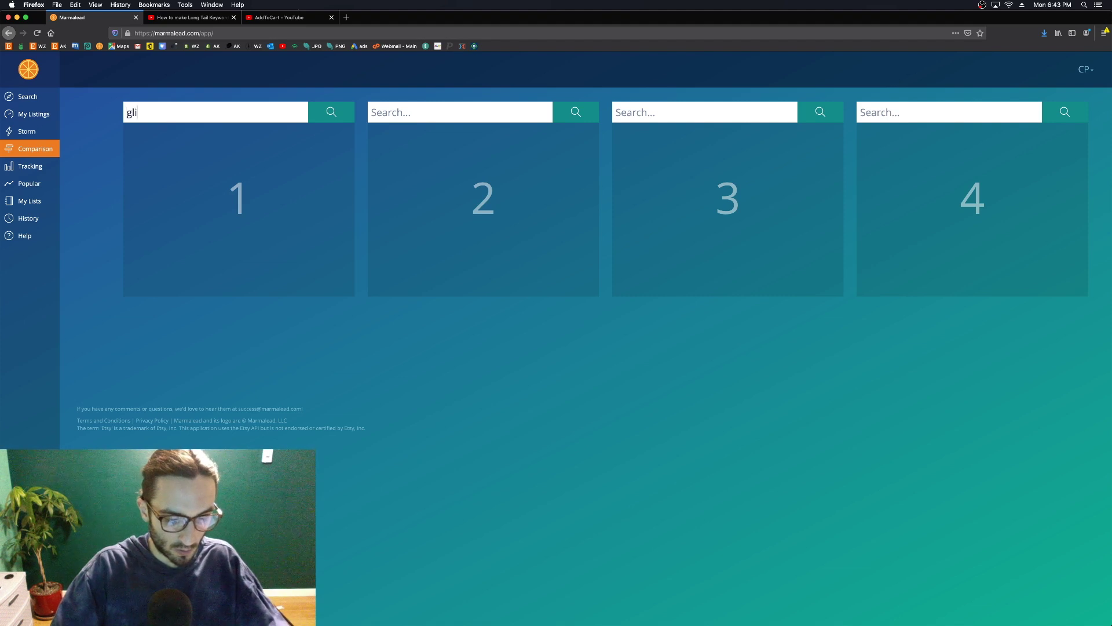
{"action": "type", "text": "tter slim"}
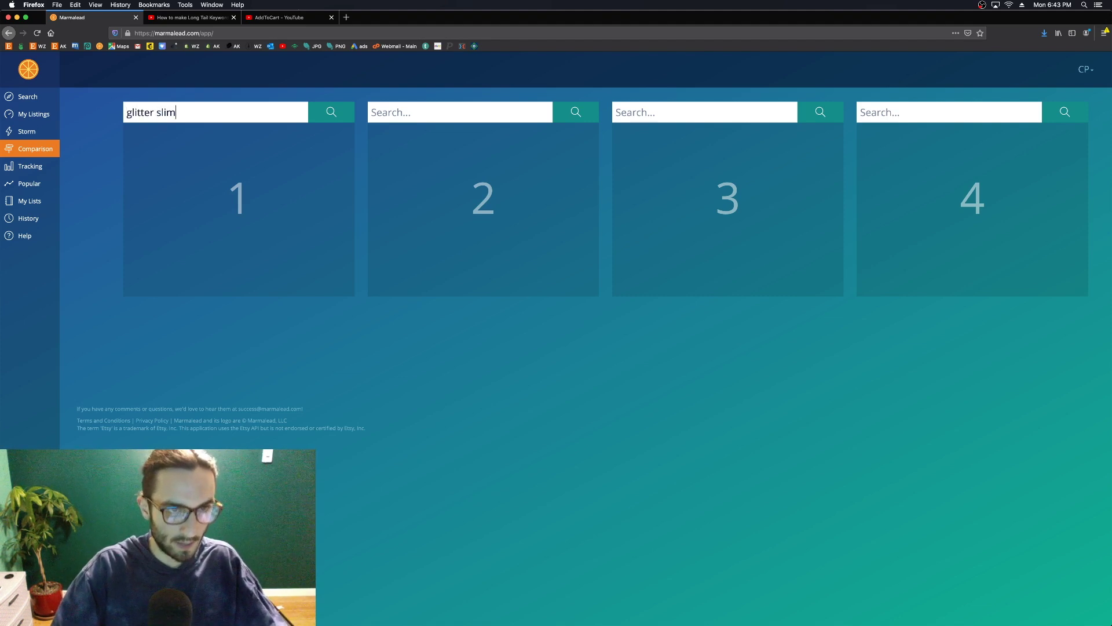
{"action": "type", "text": "e"}
{"action": "key", "text": "Return"}
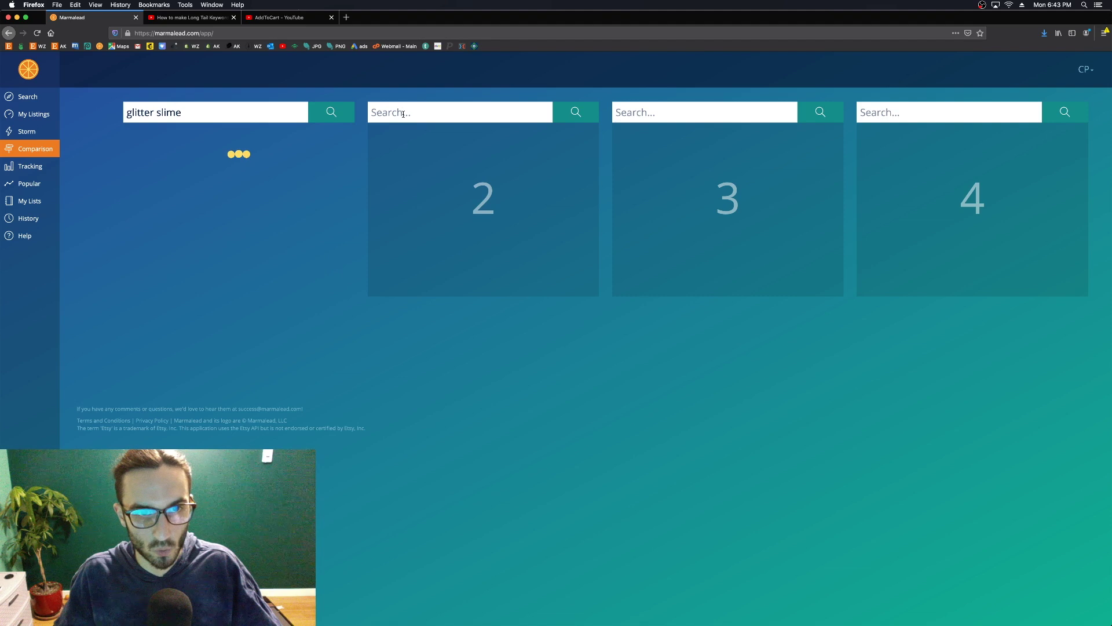
{"action": "left_click", "coordinate": [403, 114]}
{"action": "type", "text": "cloud sl"}
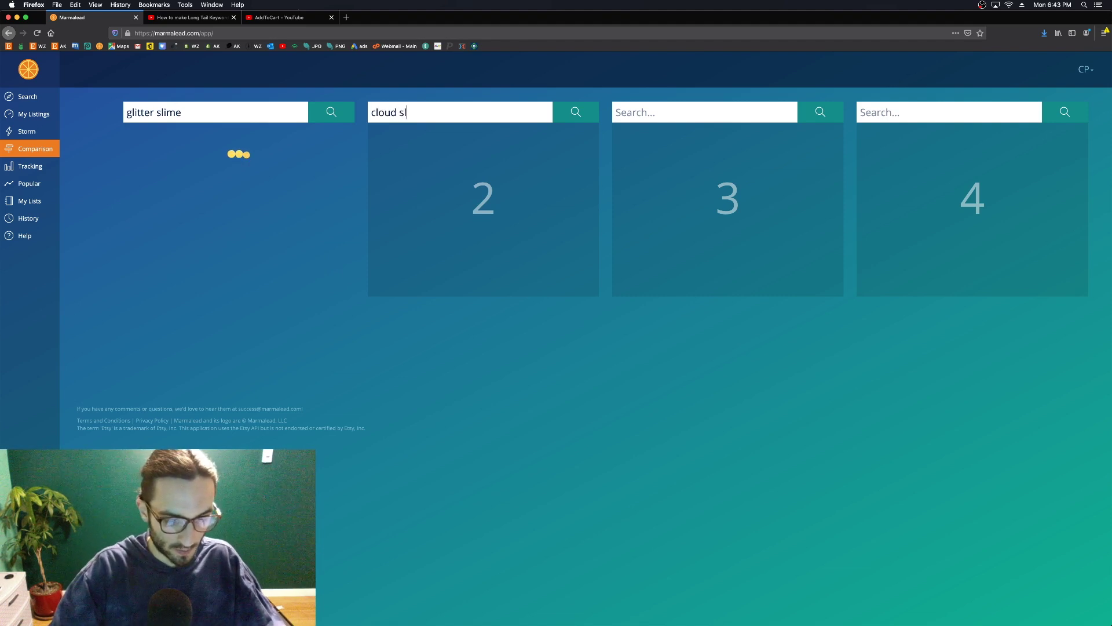
{"action": "type", "text": "ime"}
{"action": "key", "text": "Return"}
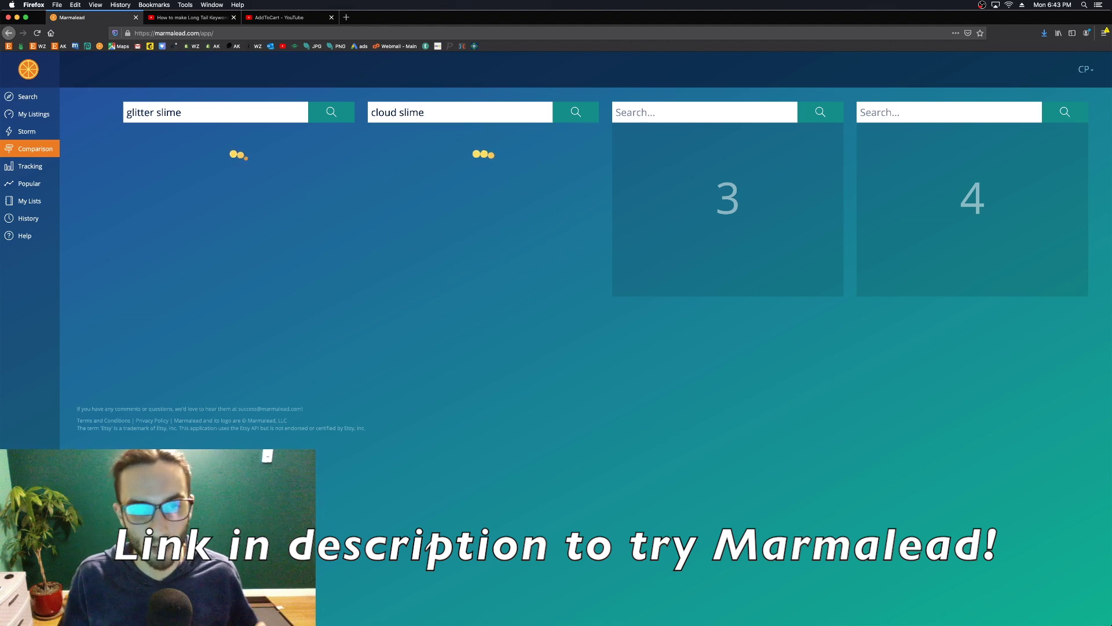
Add party slime and cheap slime in the third and fourth columns, then remove glitter slime
{"action": "left_click", "coordinate": [704, 106]}
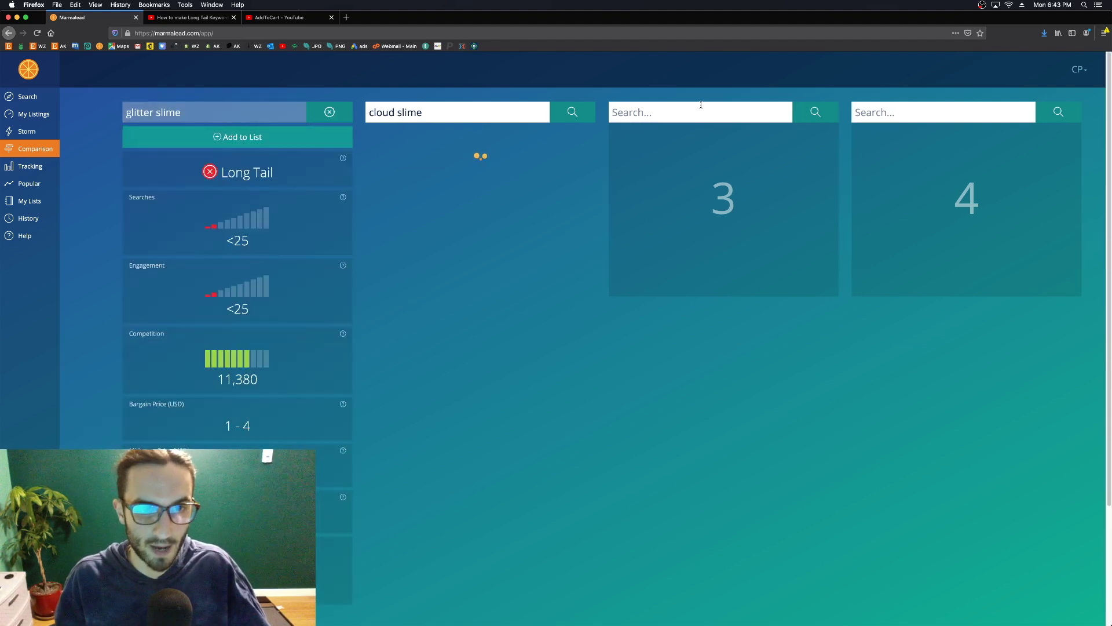
{"action": "left_click", "coordinate": [700, 105]}
{"action": "type", "text": "p"}
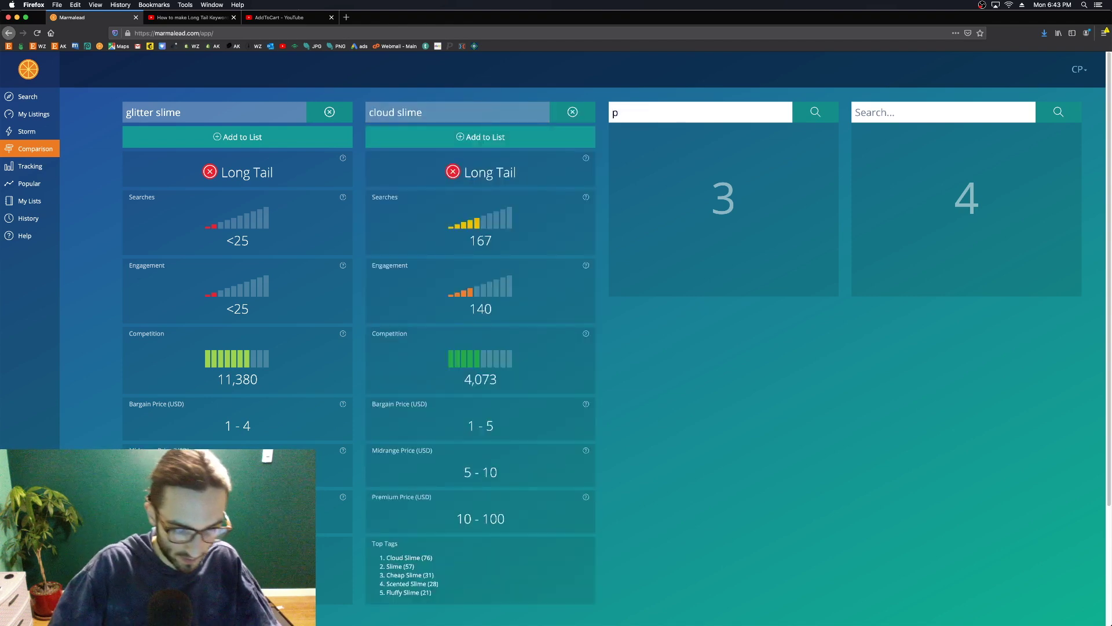
{"action": "type", "text": "arty slime"}
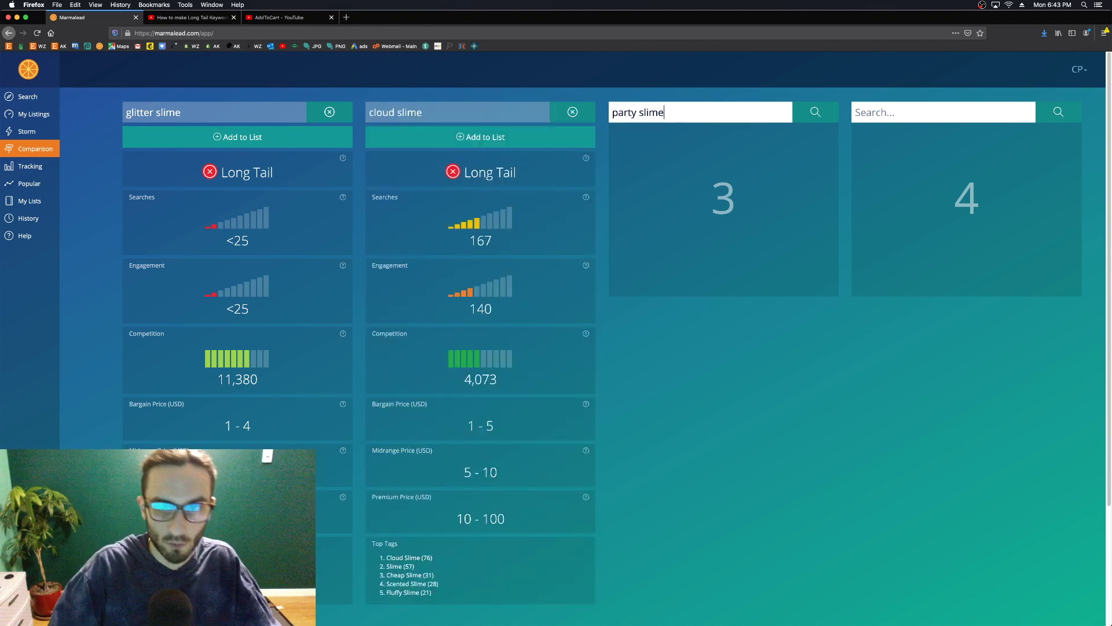
{"action": "key", "text": "Return"}
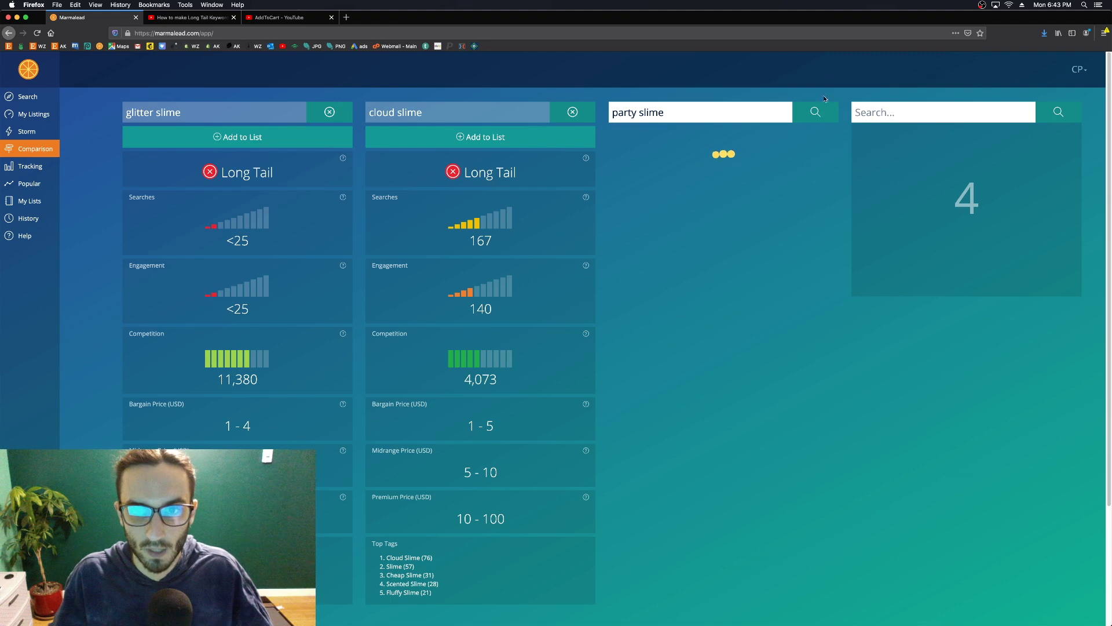
{"action": "left_click", "coordinate": [880, 112]}
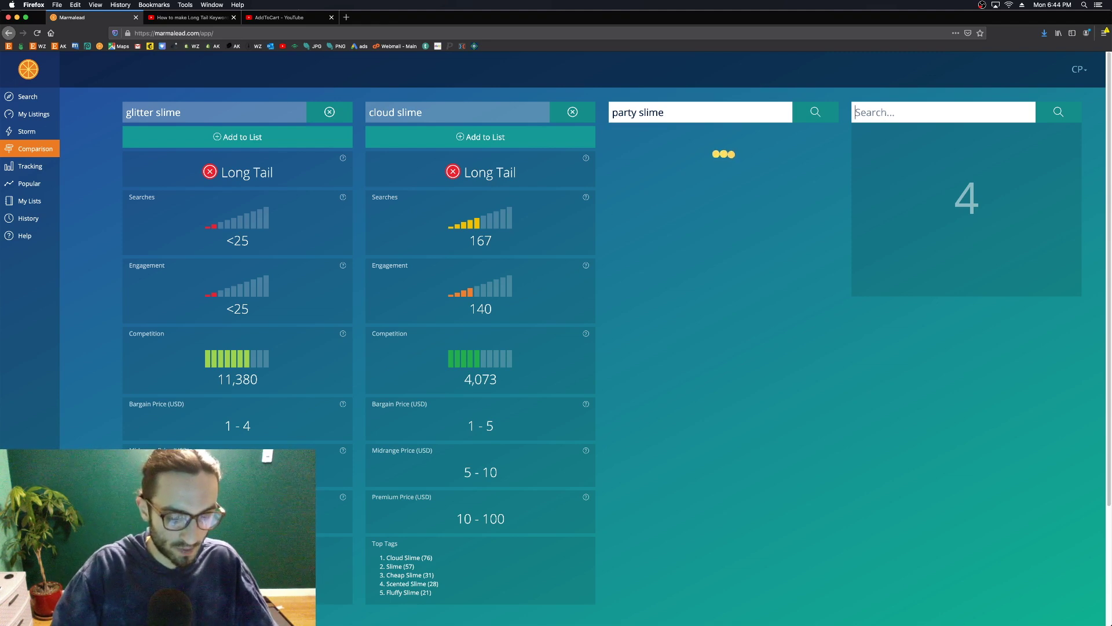
{"action": "type", "text": "cheap slime"}
{"action": "key", "text": "Return"}
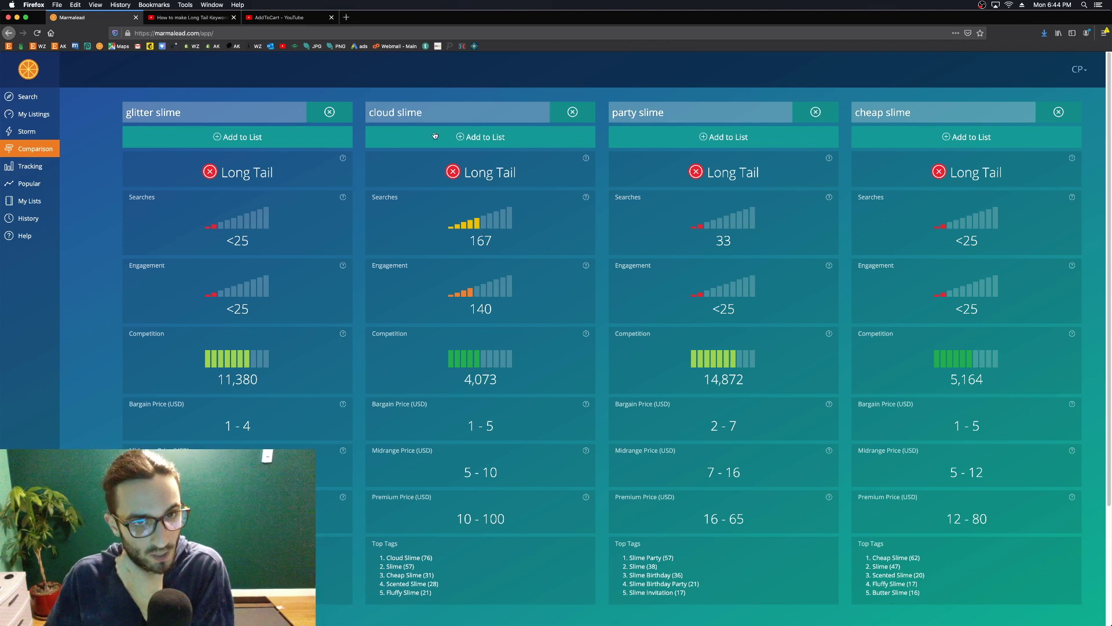
{"action": "left_click", "coordinate": [330, 112]}
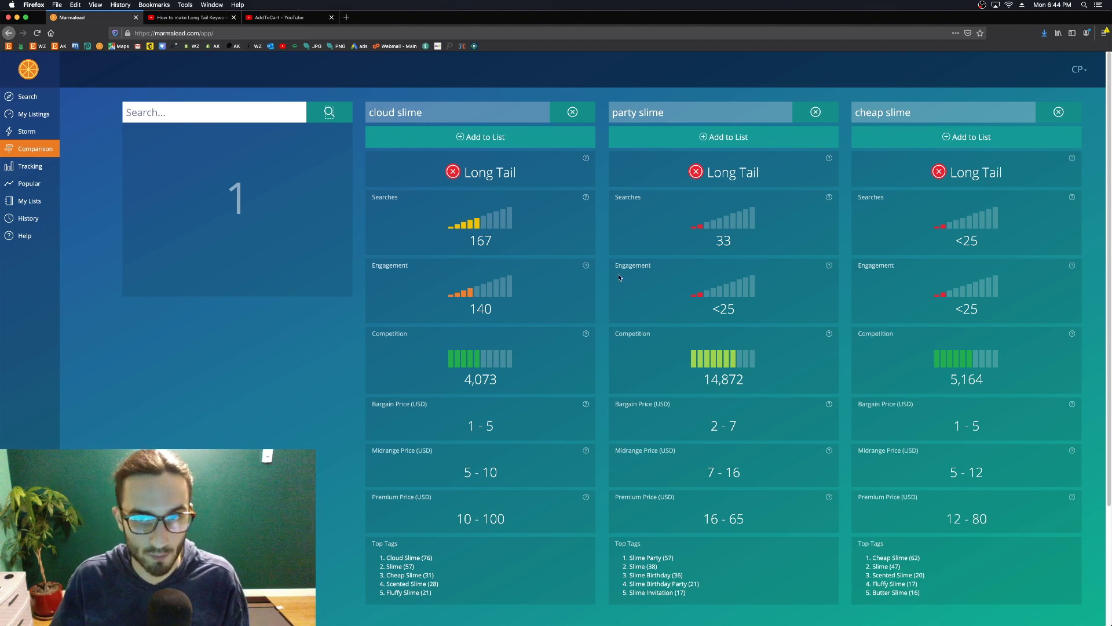
Clear party slime and cheap slime, look up luxury slime in the third column, then return to Search
{"action": "left_click", "coordinate": [815, 112]}
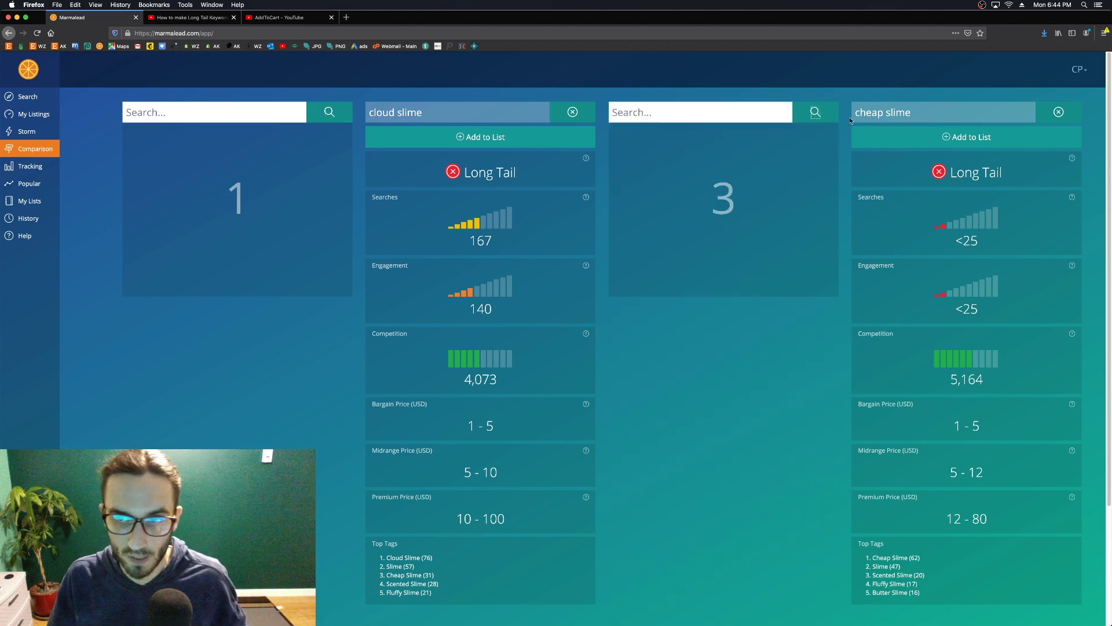
{"action": "left_click", "coordinate": [1058, 113]}
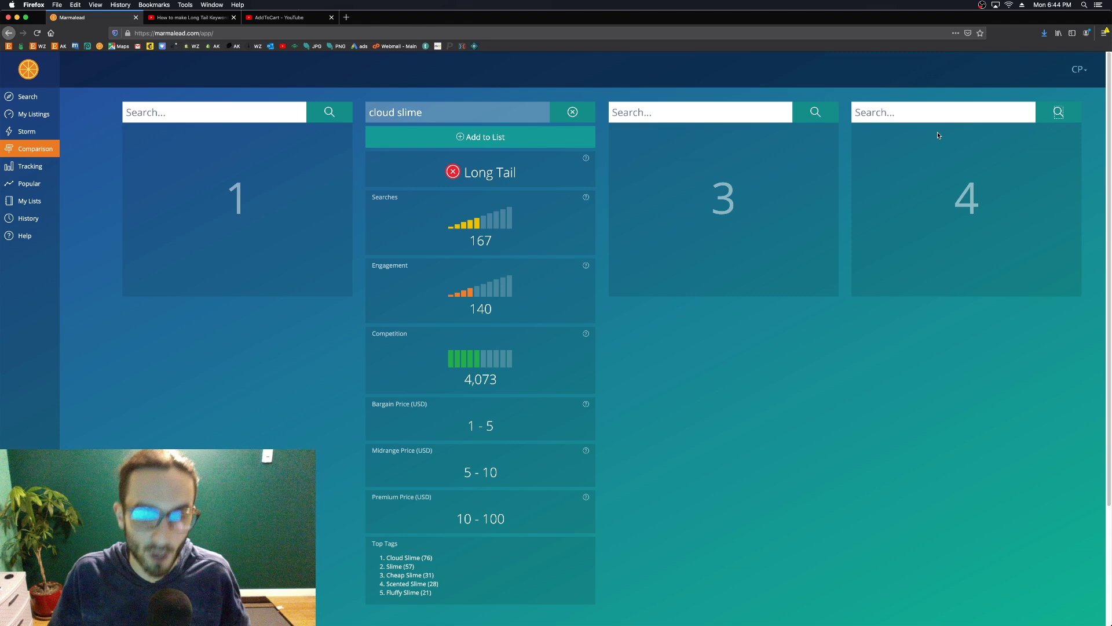
{"action": "left_click", "coordinate": [639, 116]}
{"action": "type", "text": "l"}
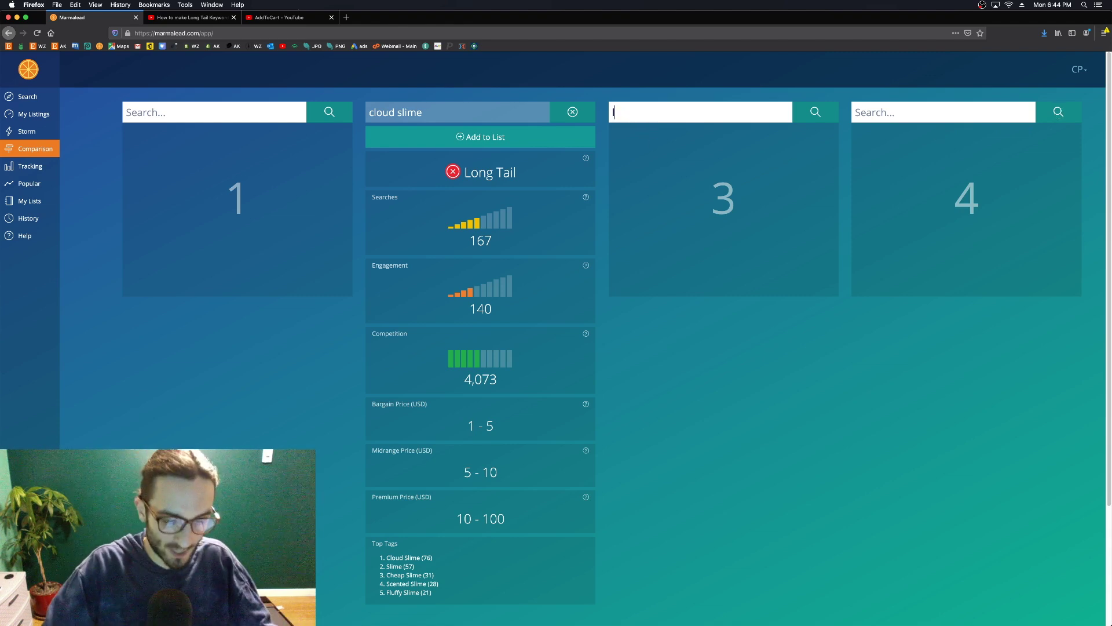
{"action": "type", "text": "uxury slime"}
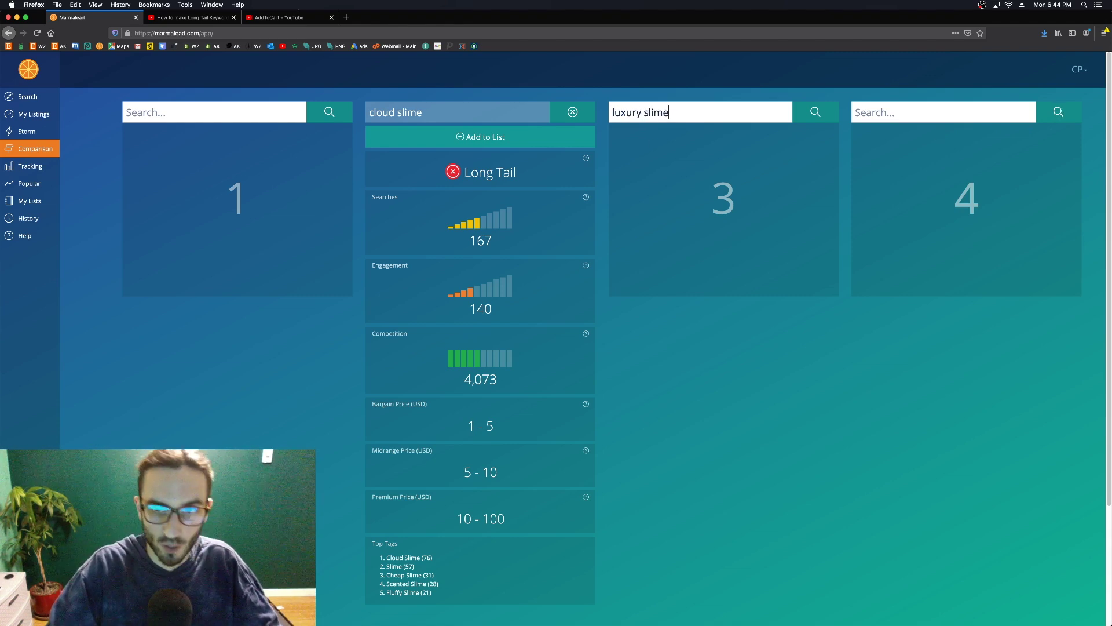
{"action": "key", "text": "Return"}
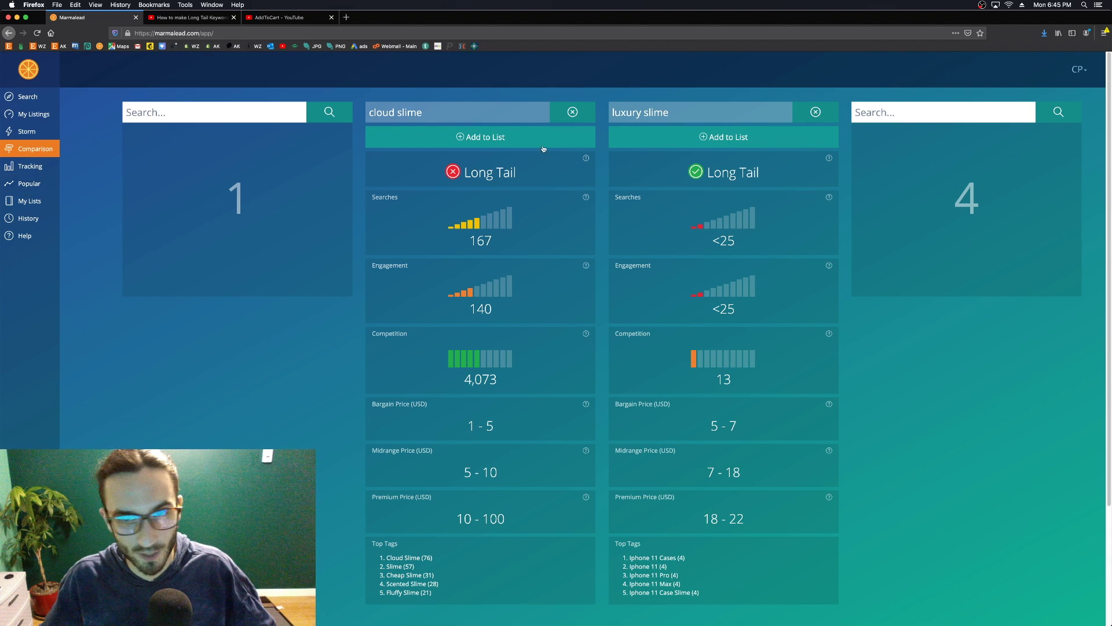
{"action": "left_click", "coordinate": [33, 103]}
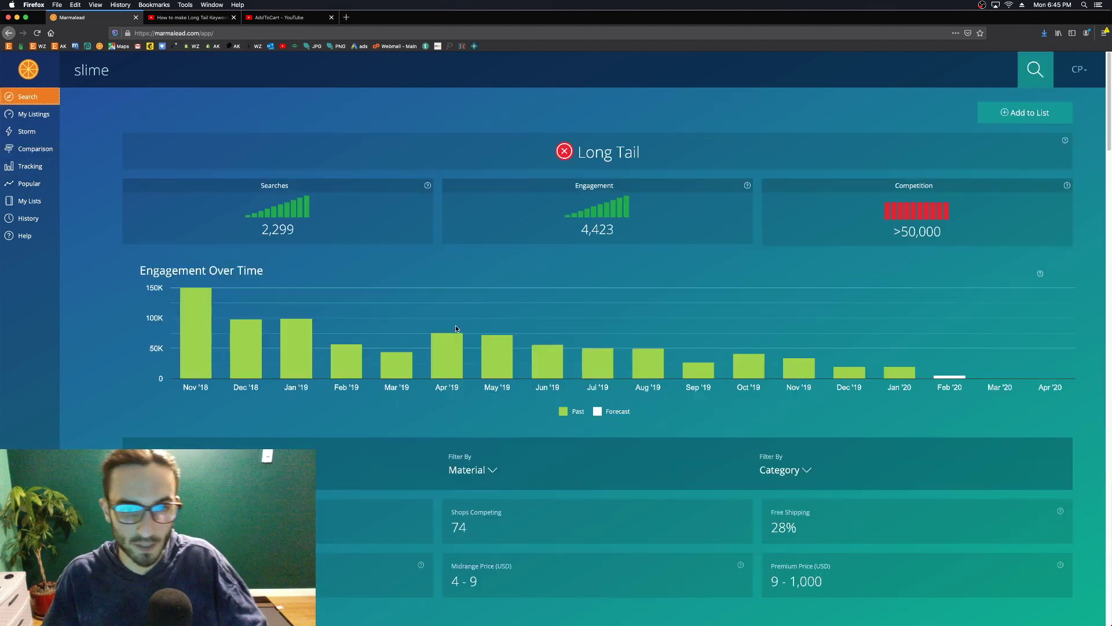
Scroll through the slime results, then reopen the comparison of cloud slime and luxury slime
{"action": "scroll", "coordinate": [357, 316], "scroll_direction": "down", "scroll_amount": 10}
{"action": "scroll", "coordinate": [356, 318], "scroll_direction": "down", "scroll_amount": 10}
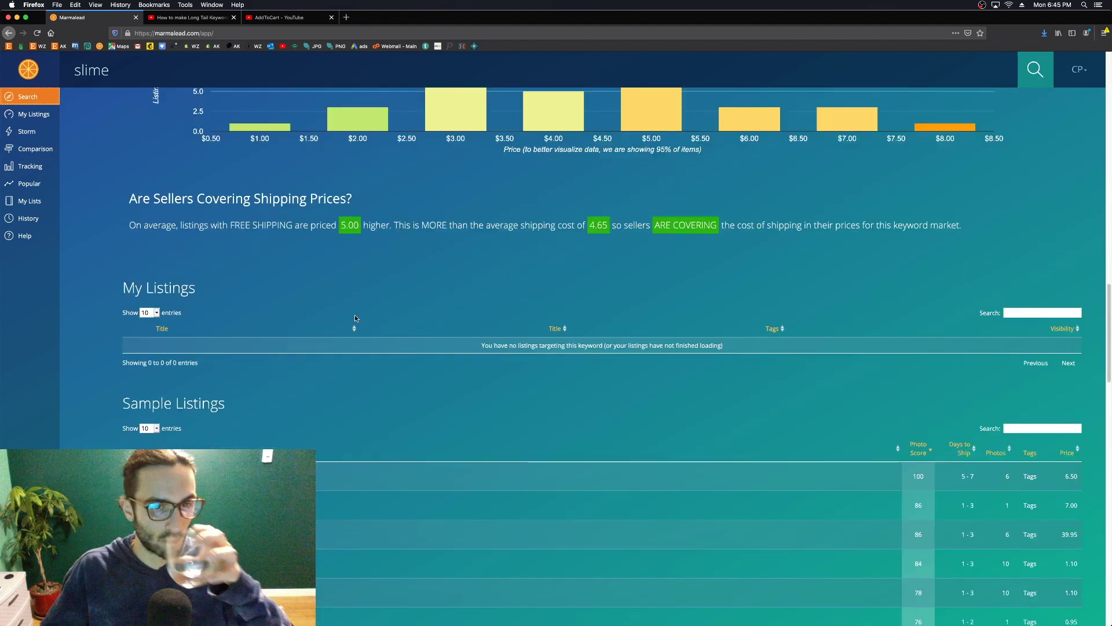
{"action": "scroll", "coordinate": [355, 317], "scroll_direction": "down", "scroll_amount": 10}
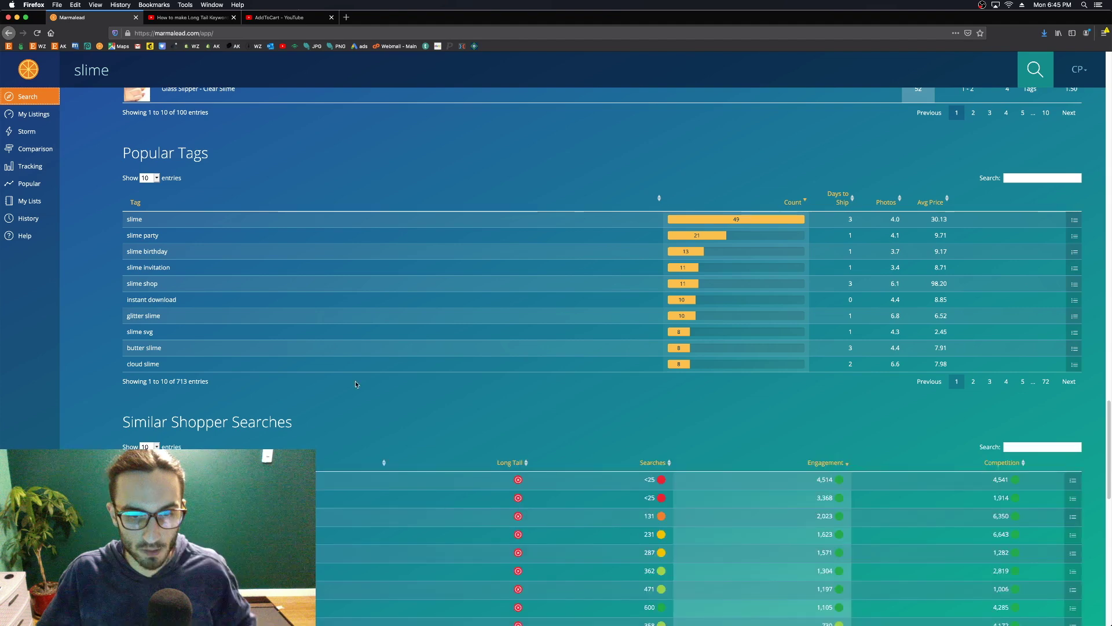
{"action": "scroll", "coordinate": [356, 380], "scroll_direction": "down", "scroll_amount": 10}
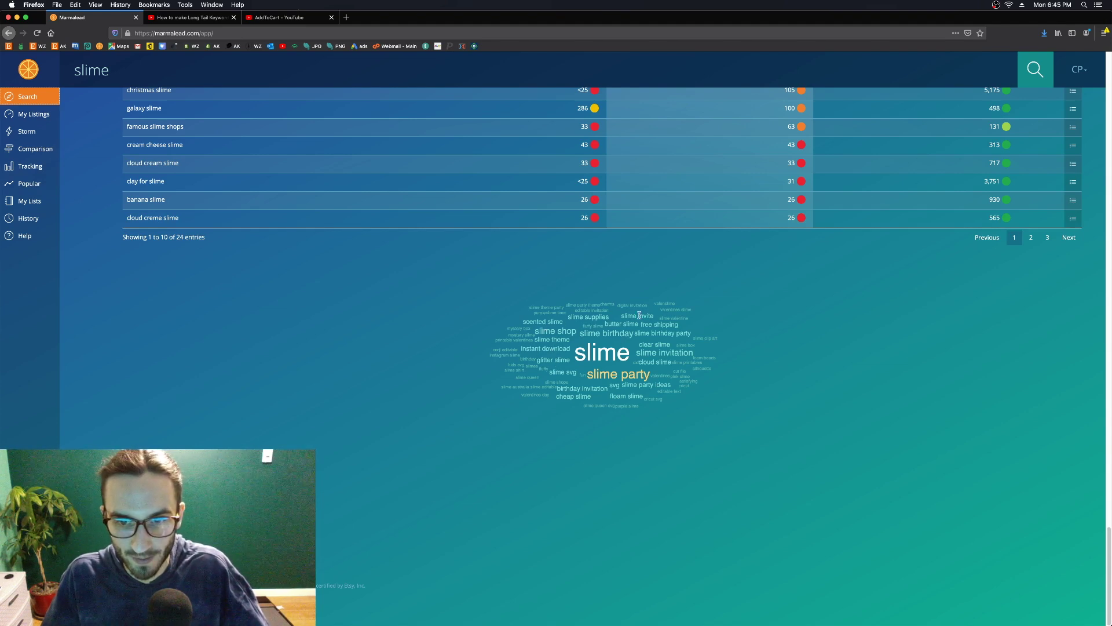
{"action": "left_click", "coordinate": [46, 156]}
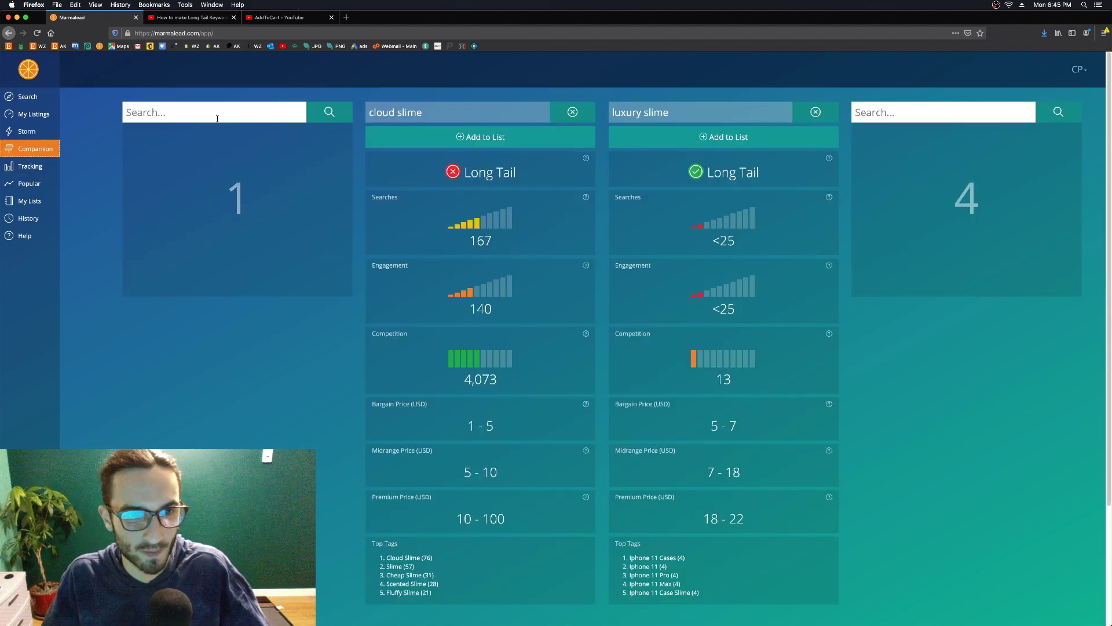
Add scented slime in the first column and butter slime in the fourth
{"action": "left_click", "coordinate": [216, 115]}
{"action": "type", "text": "scented "}
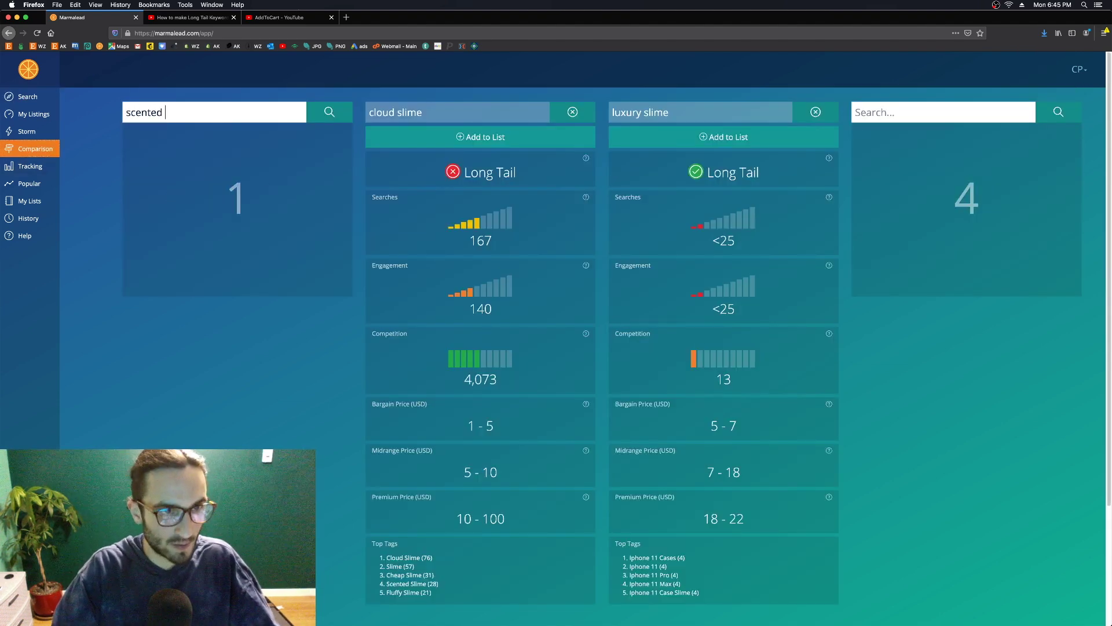
{"action": "type", "text": "slime"}
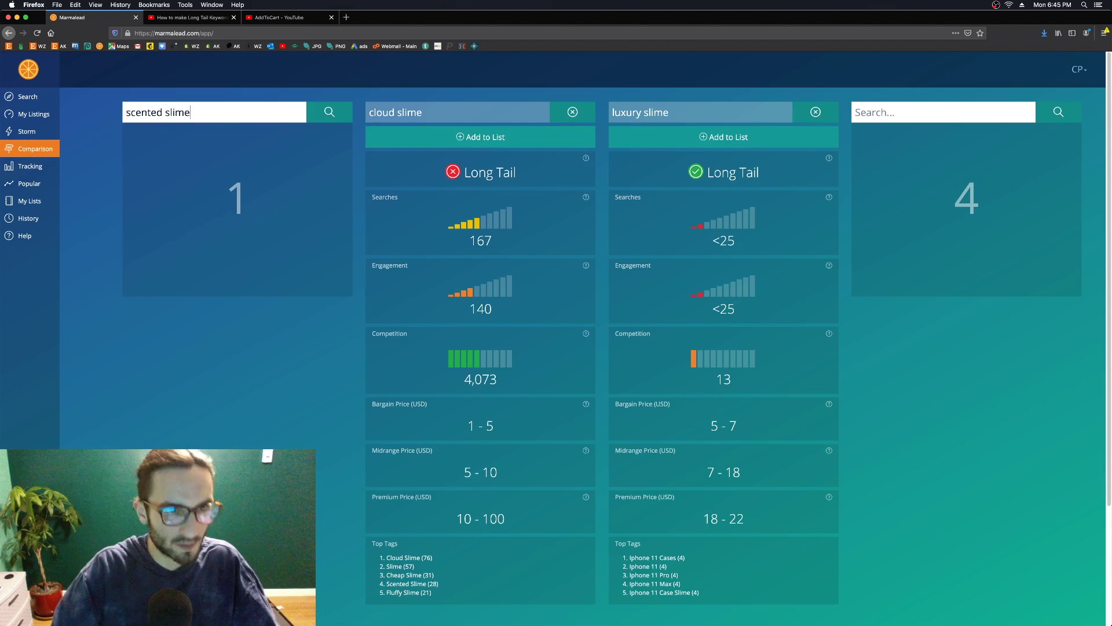
{"action": "key", "text": "Return"}
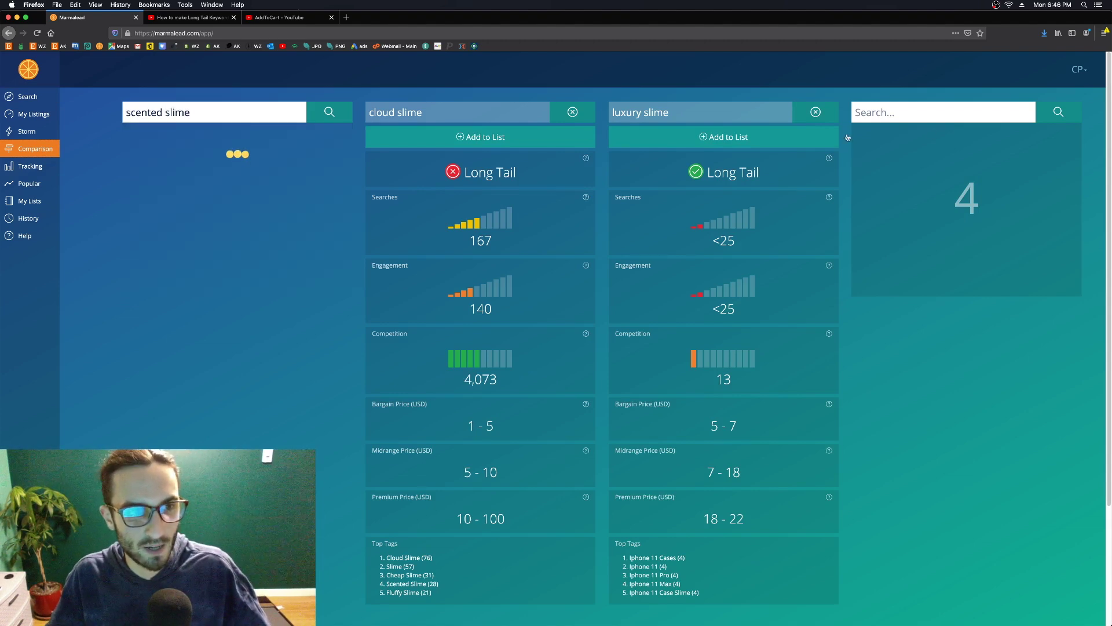
{"action": "left_click", "coordinate": [934, 111]}
{"action": "type", "text": "but"}
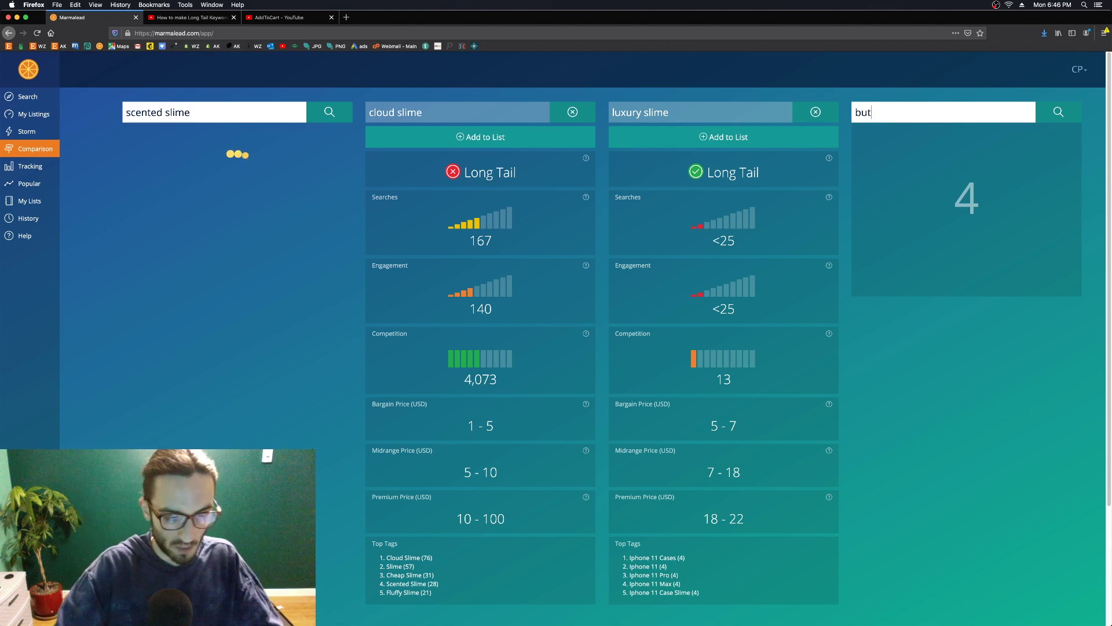
{"action": "type", "text": "ter slime"}
{"action": "key", "text": "Return"}
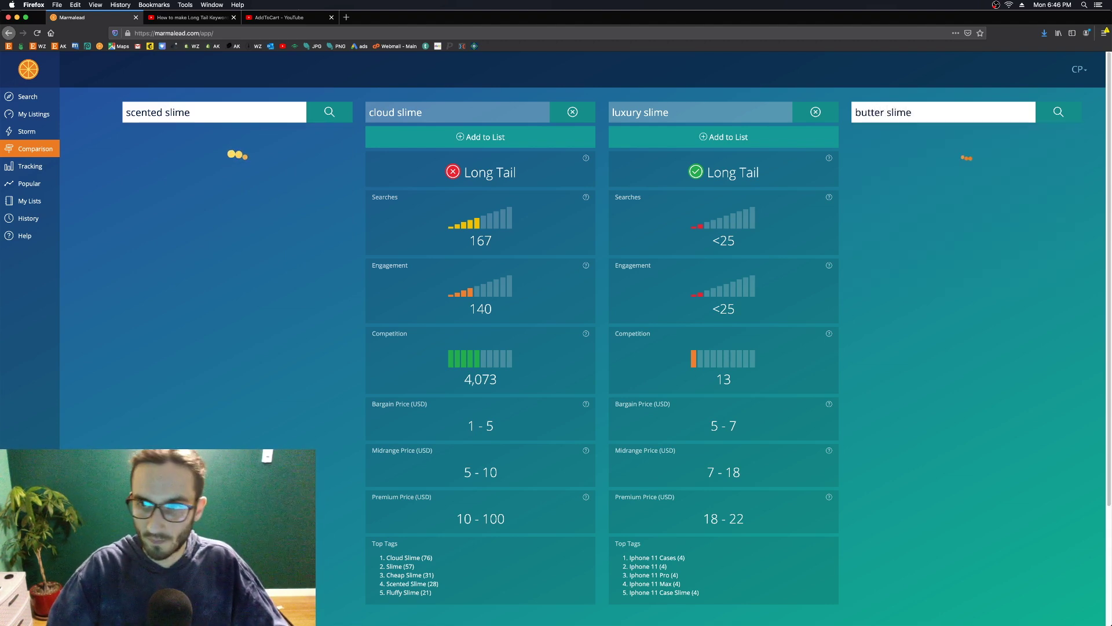
Swap luxury slime for valentines slime in the third column, then remove valentines slime too
{"action": "left_click", "coordinate": [815, 112]}
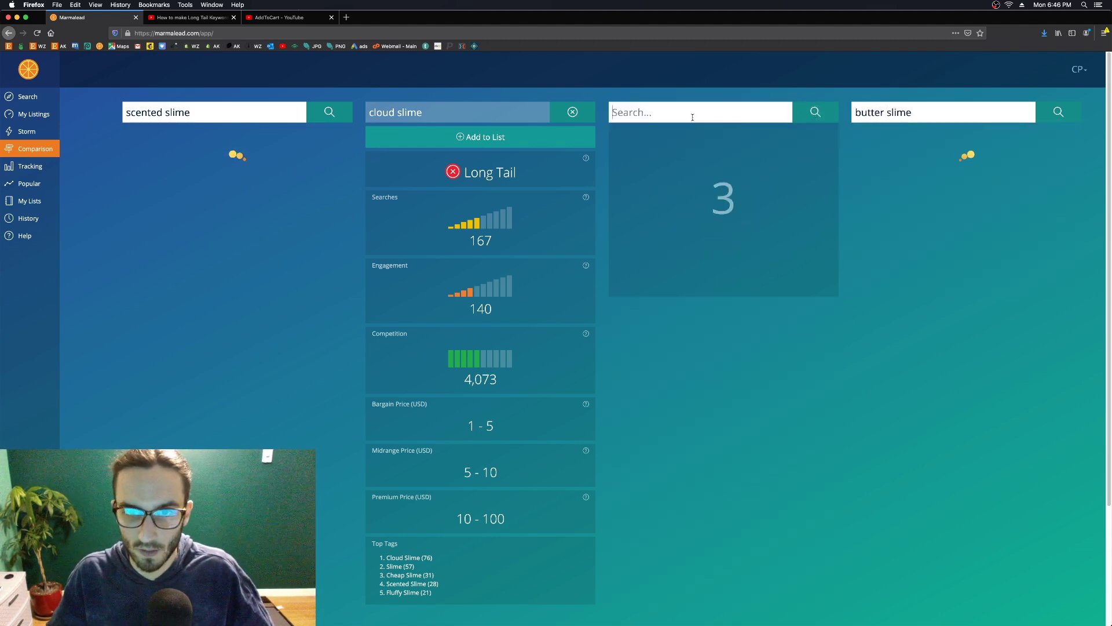
{"action": "type", "text": "v"}
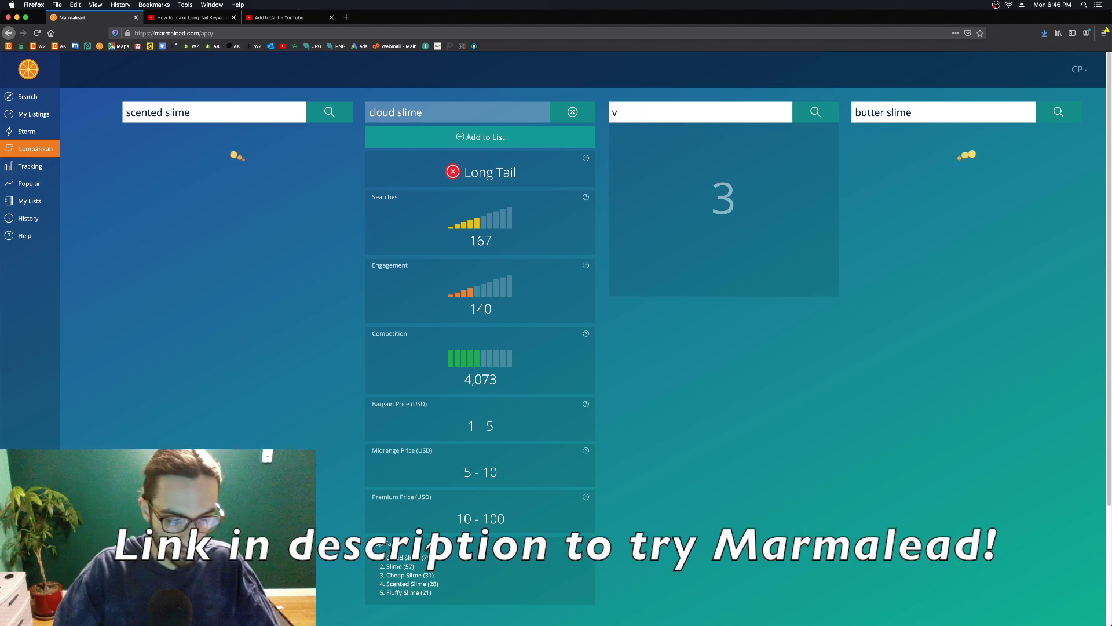
{"action": "type", "text": "alentines slime"}
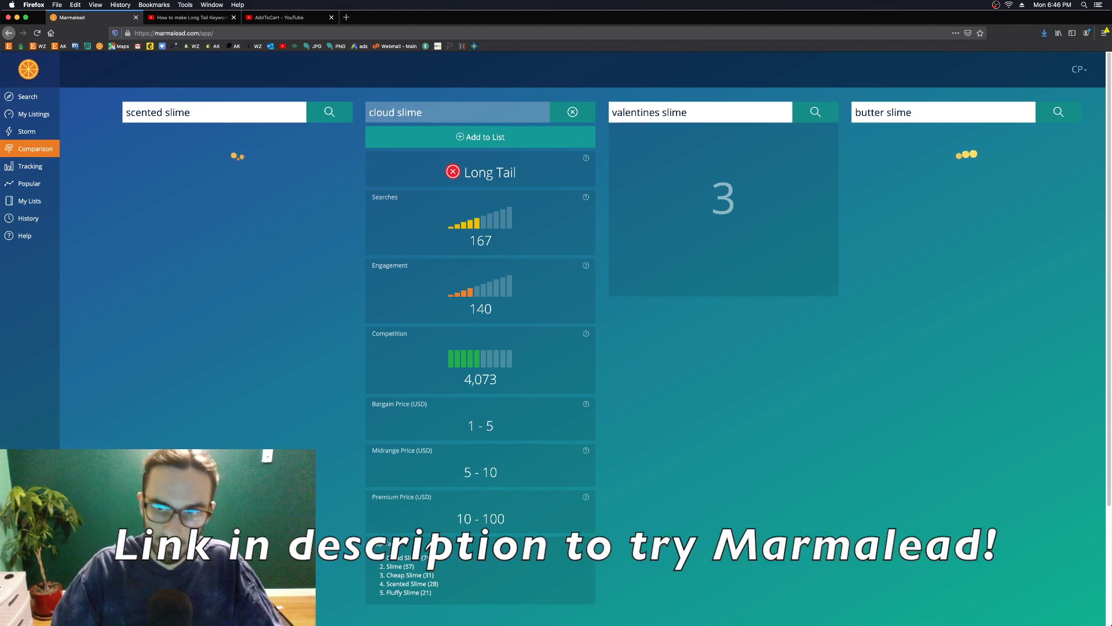
{"action": "key", "text": "Return"}
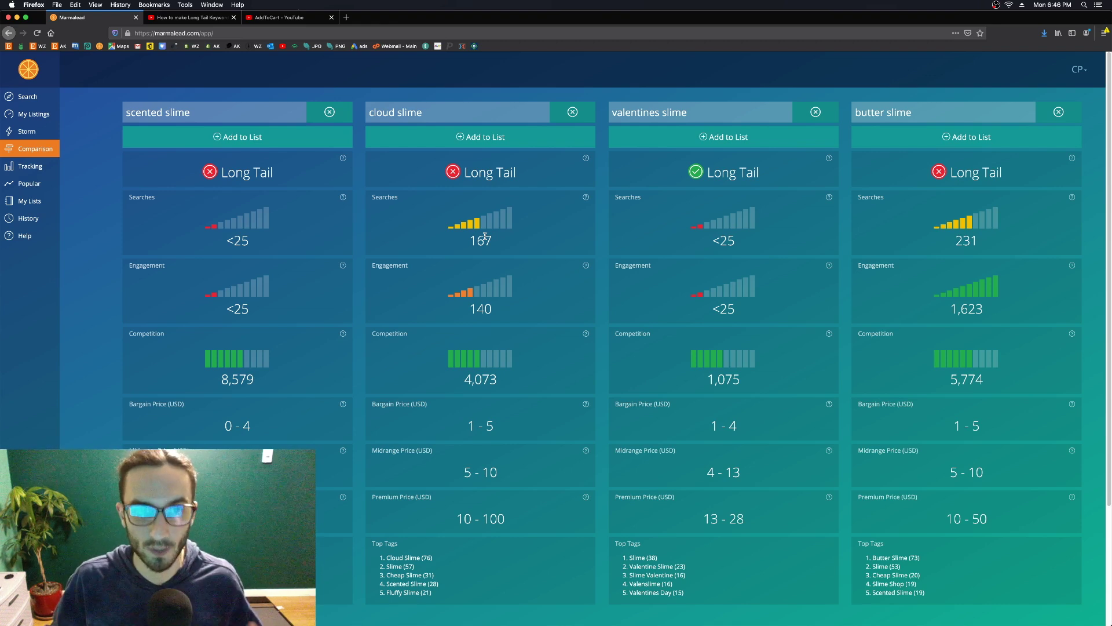
{"action": "left_click", "coordinate": [816, 112]}
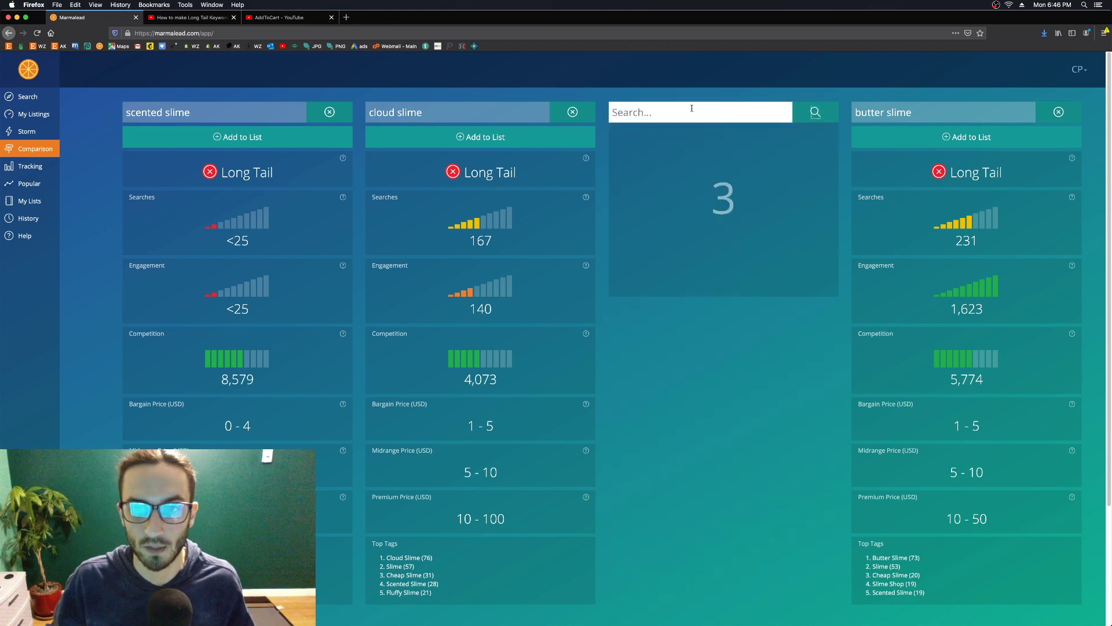
Remove the scented slime column and scroll the slime results to the keyword table and word cloud
{"action": "left_click", "coordinate": [329, 113]}
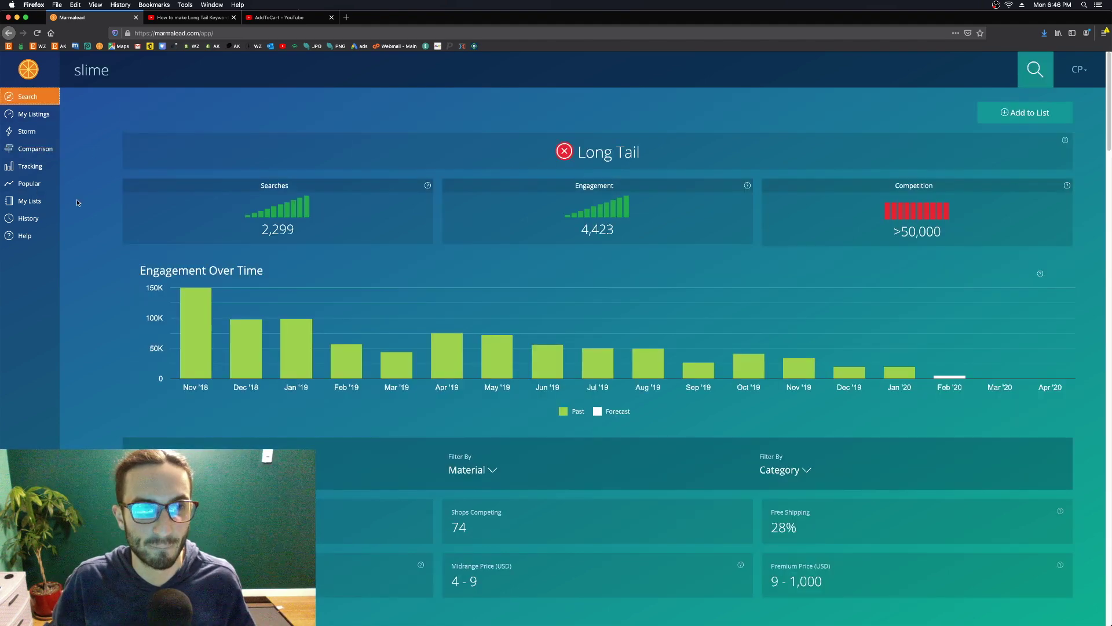
{"action": "scroll", "coordinate": [554, 320], "scroll_direction": "down", "scroll_amount": 15}
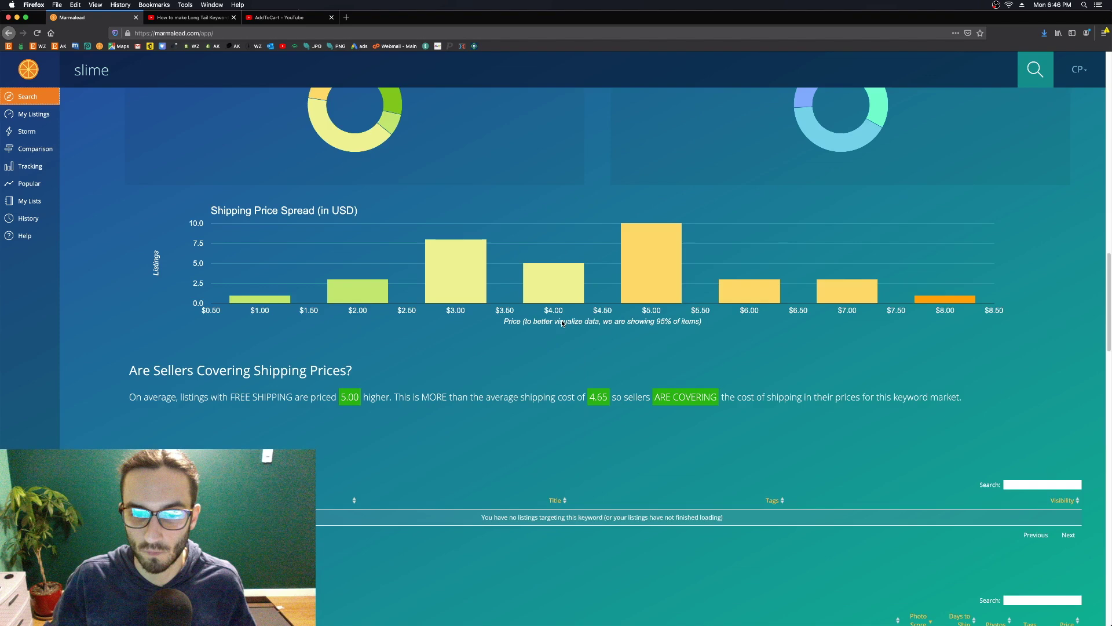
{"action": "scroll", "coordinate": [562, 322], "scroll_direction": "down", "scroll_amount": 10}
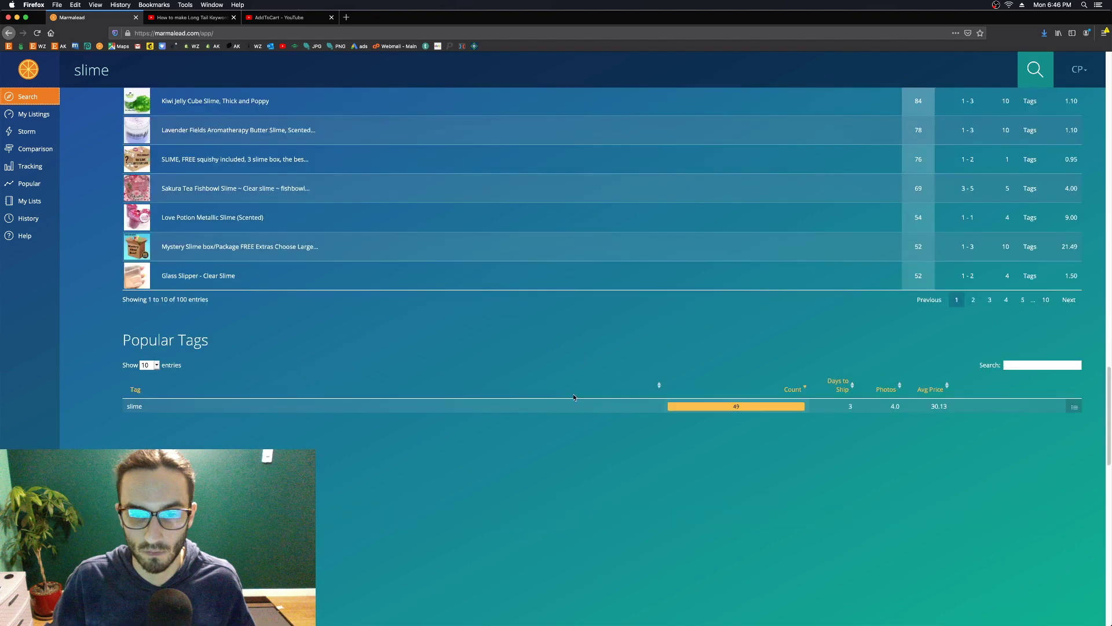
{"action": "scroll", "coordinate": [574, 396], "scroll_direction": "down", "scroll_amount": 10}
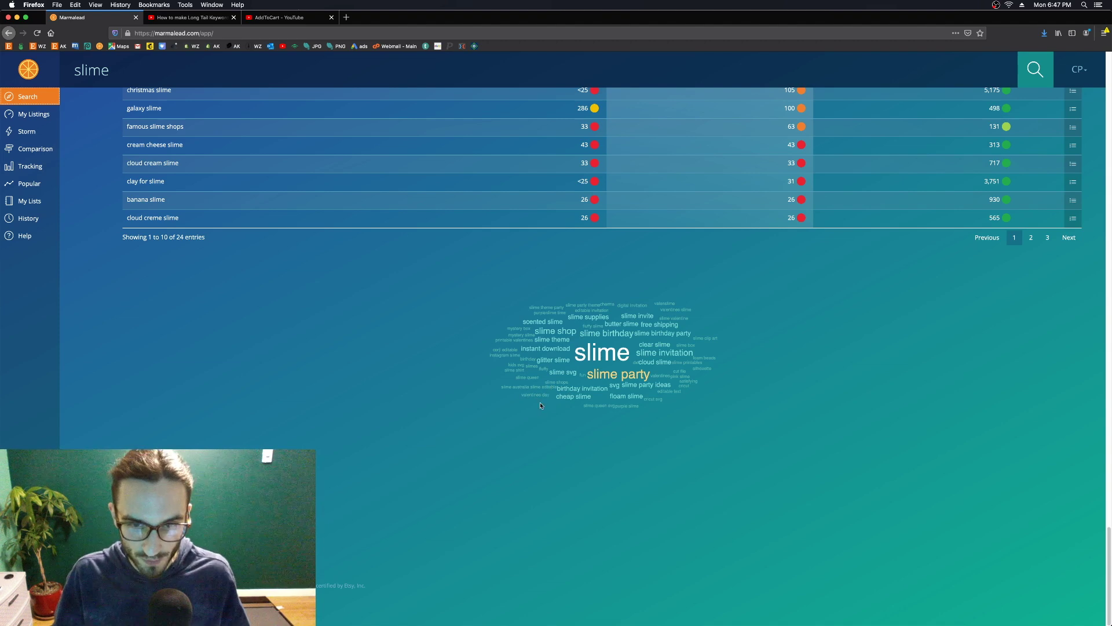
Back on the Comparison page, look up instagram slime in the first column
{"action": "left_click", "coordinate": [22, 151]}
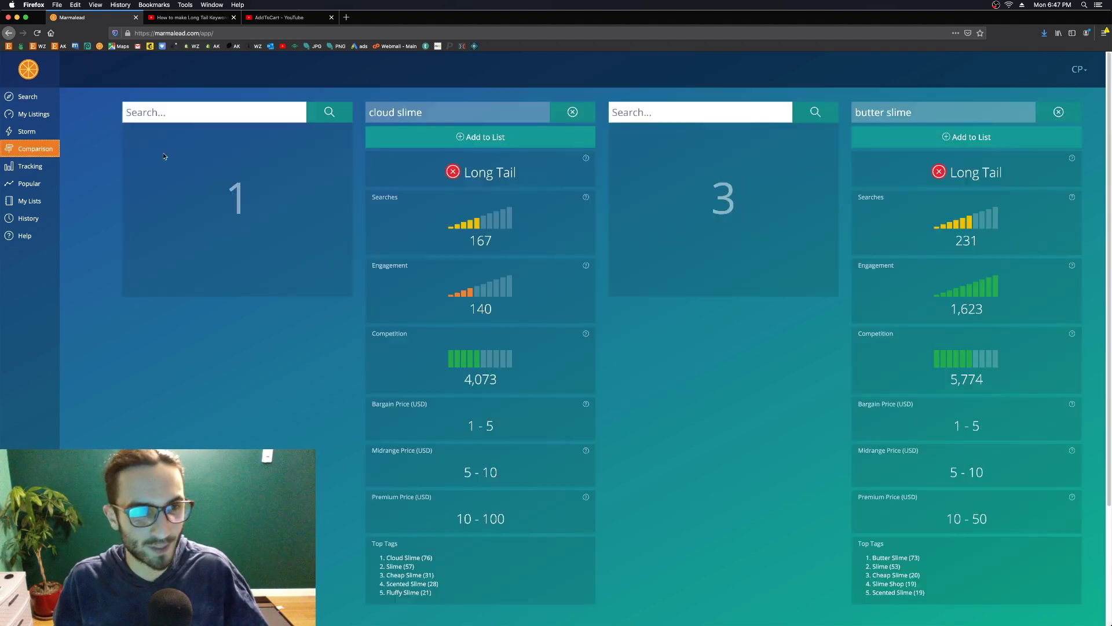
{"action": "left_click", "coordinate": [160, 116]}
{"action": "type", "text": "instagr"}
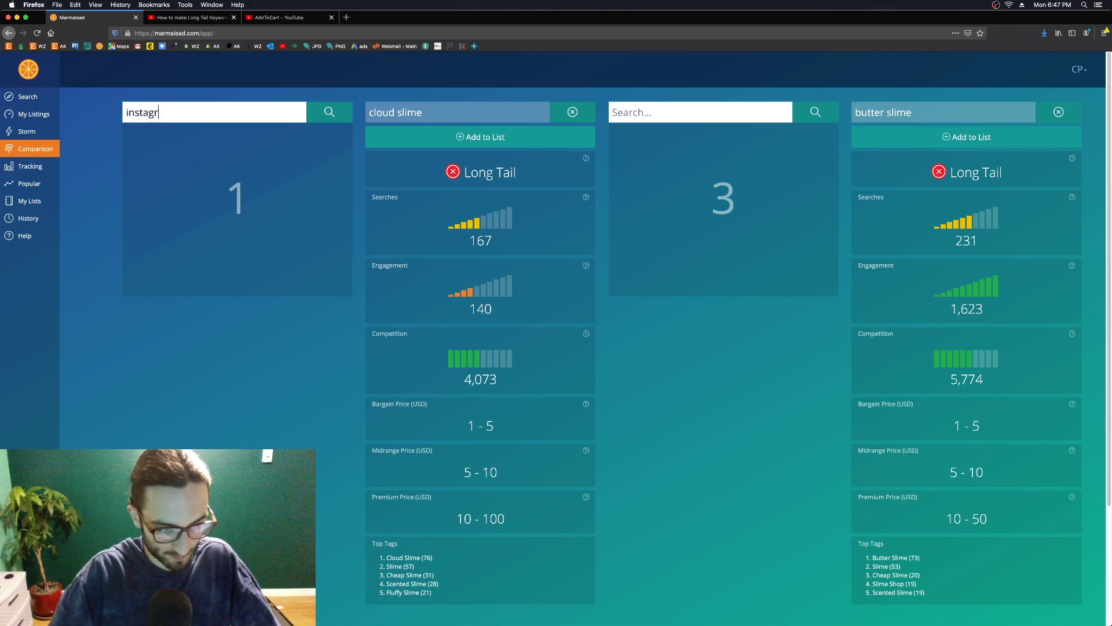
{"action": "type", "text": "am slime"}
{"action": "key", "text": "Return"}
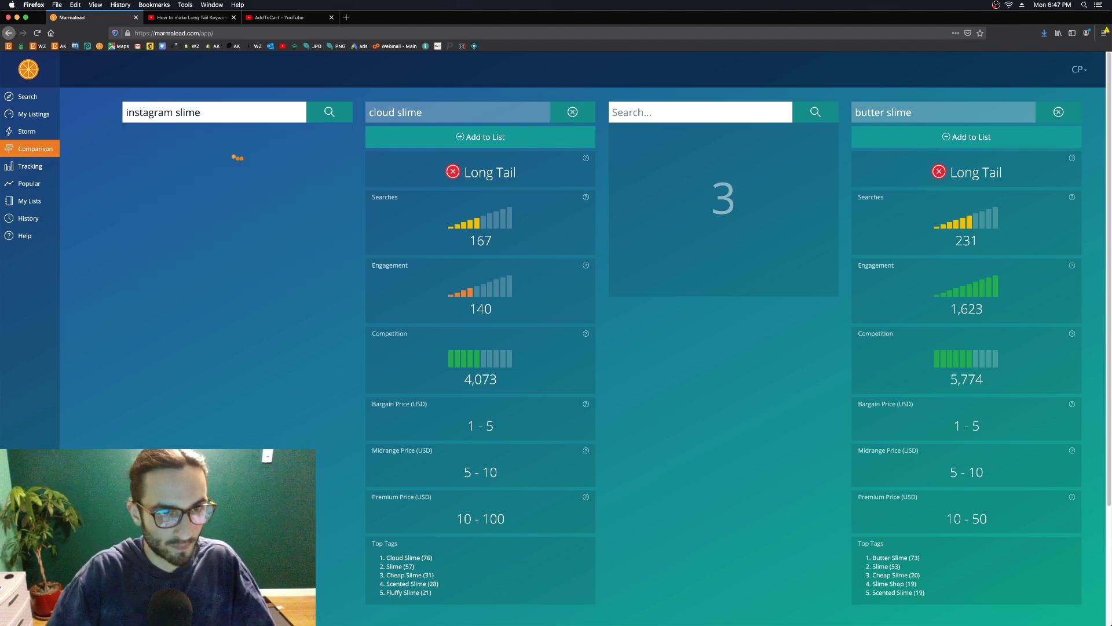
Add edible slime in the third column and remove the instagram slime column
{"action": "left_click", "coordinate": [624, 109]}
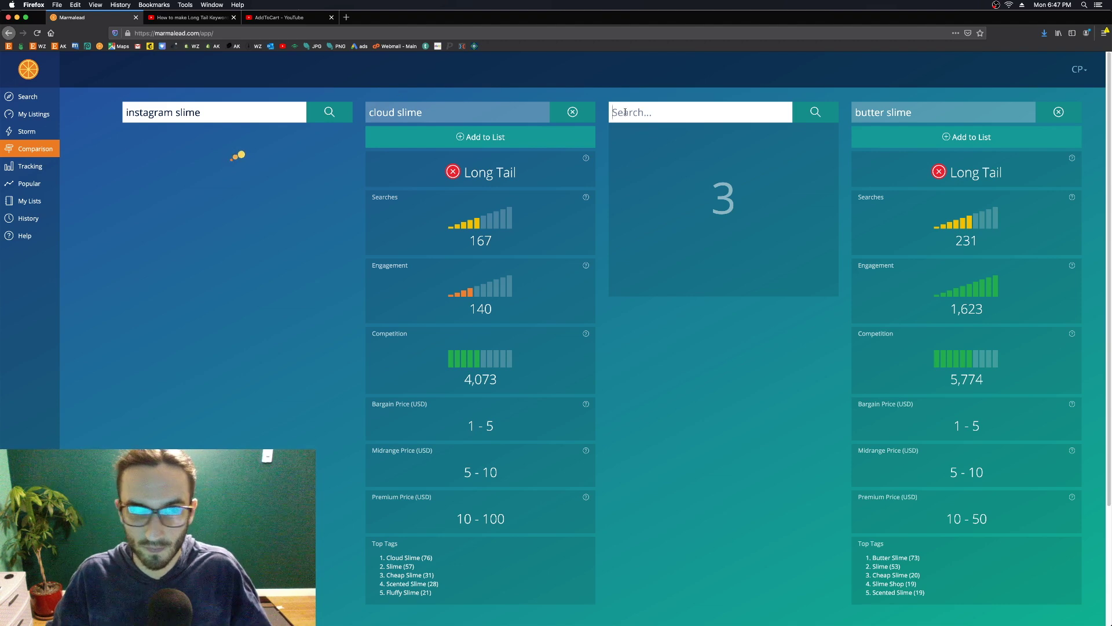
{"action": "type", "text": "edi"}
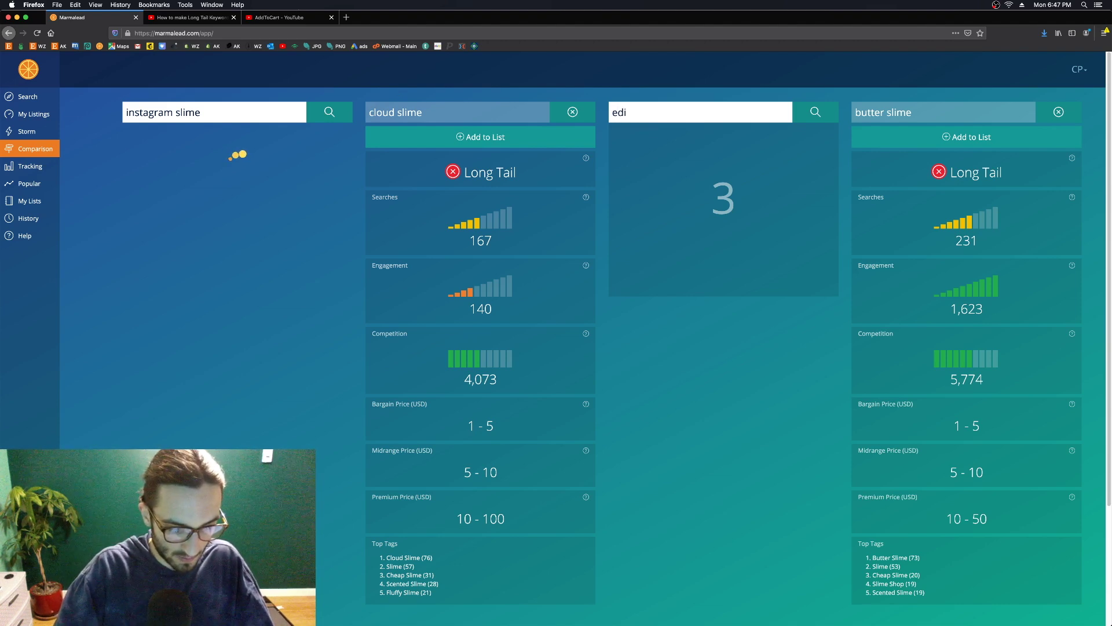
{"action": "type", "text": "ble slime"}
{"action": "key", "text": "Return"}
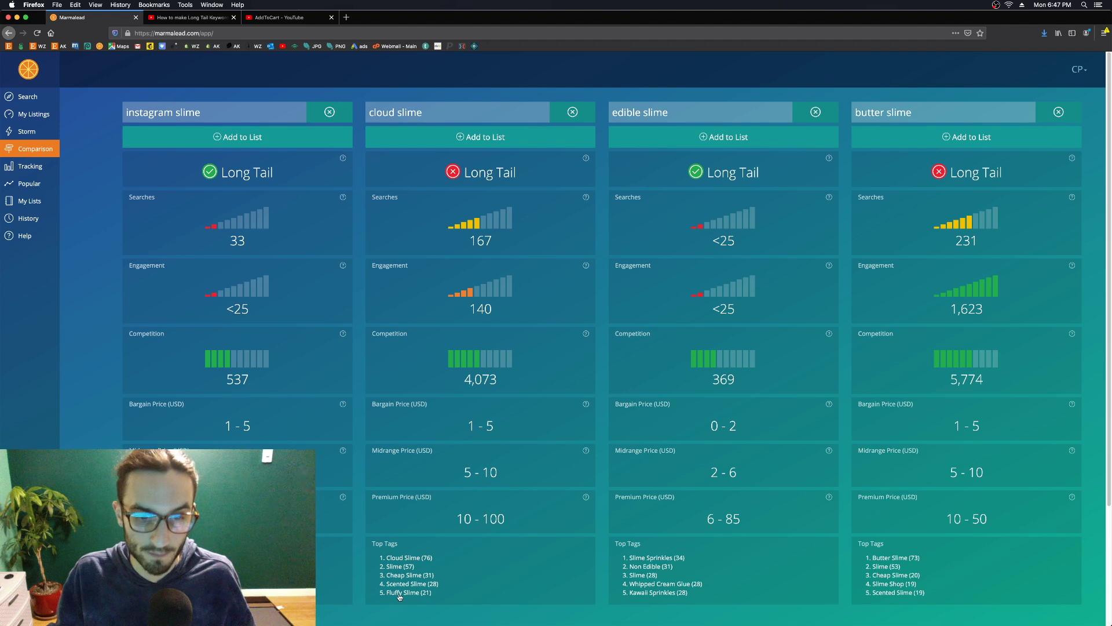
{"action": "left_click", "coordinate": [330, 112]}
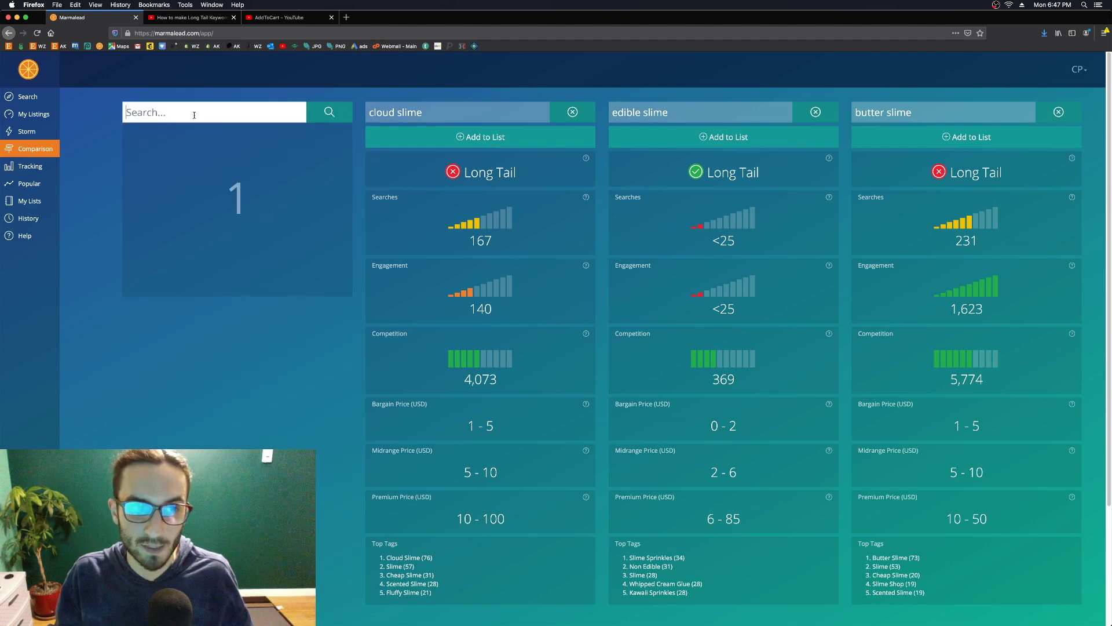
Look up fluffy slime (600 searches) in the first column and clear the edible slime column
{"action": "left_click", "coordinate": [194, 114]}
{"action": "type", "text": "fluffy"}
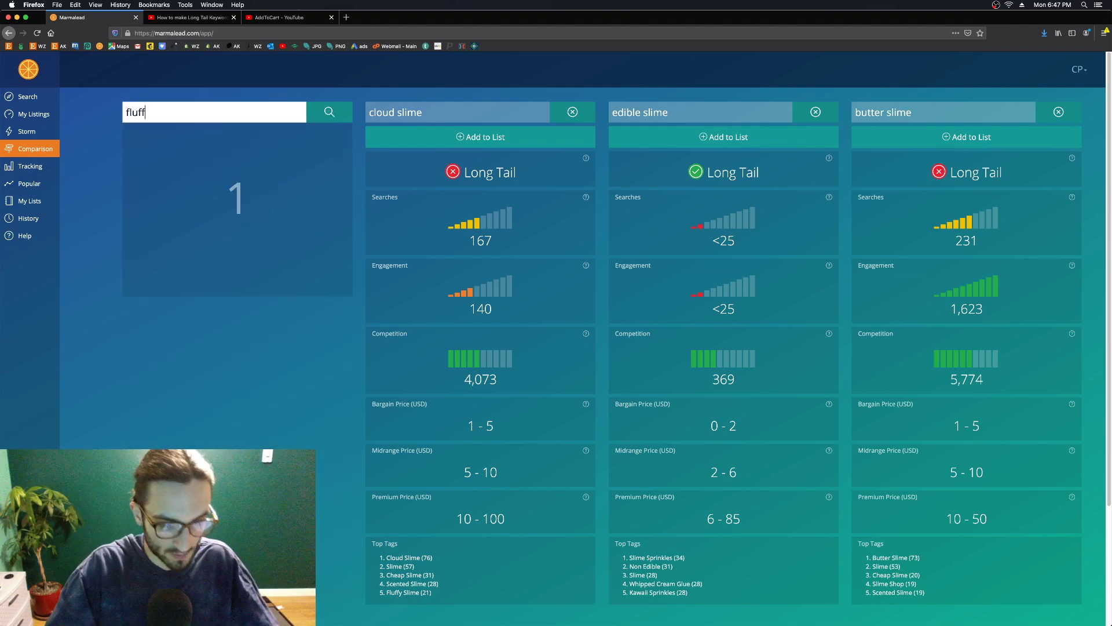
{"action": "key", "text": "BackSpace"}
{"action": "key", "text": "BackSpace"}
{"action": "key", "text": "BackSpace"}
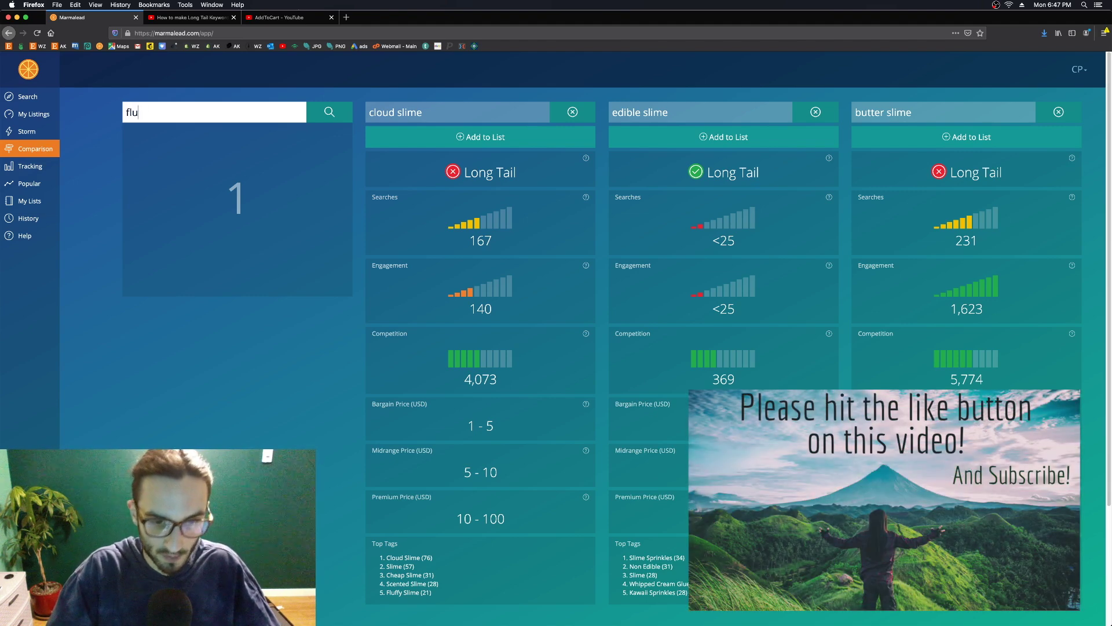
{"action": "type", "text": "ffy slime"}
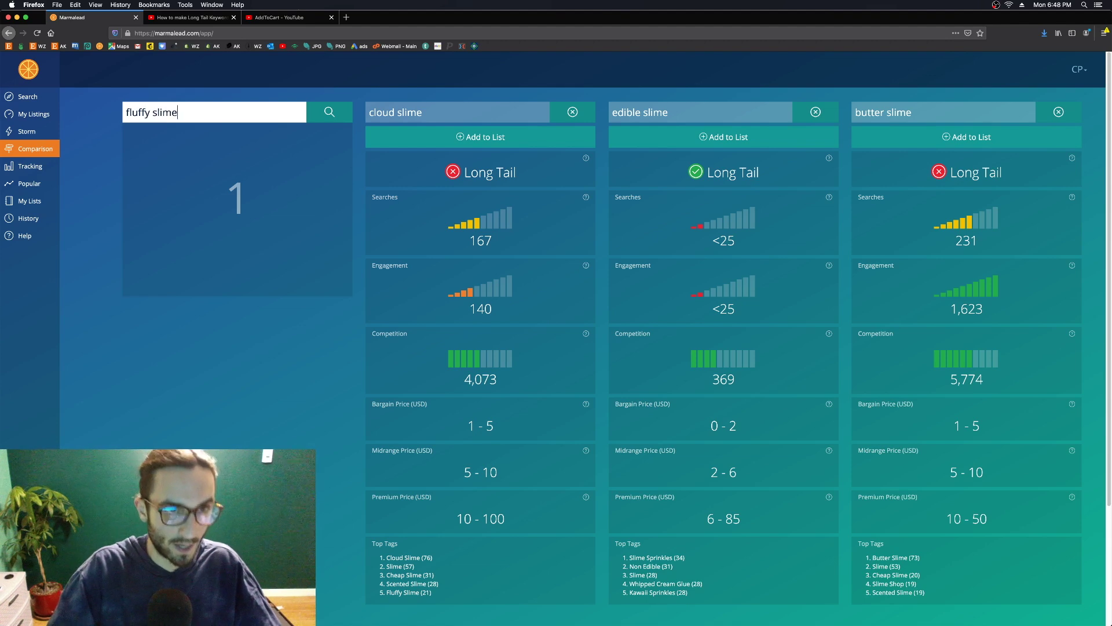
{"action": "key", "text": "Return"}
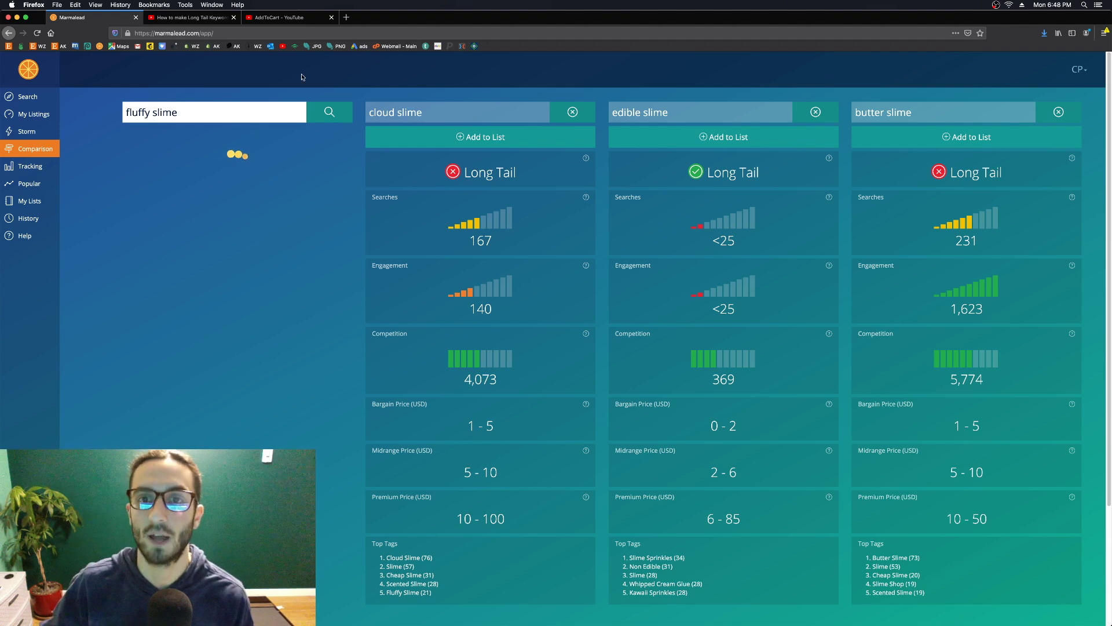
{"action": "left_click", "coordinate": [815, 112]}
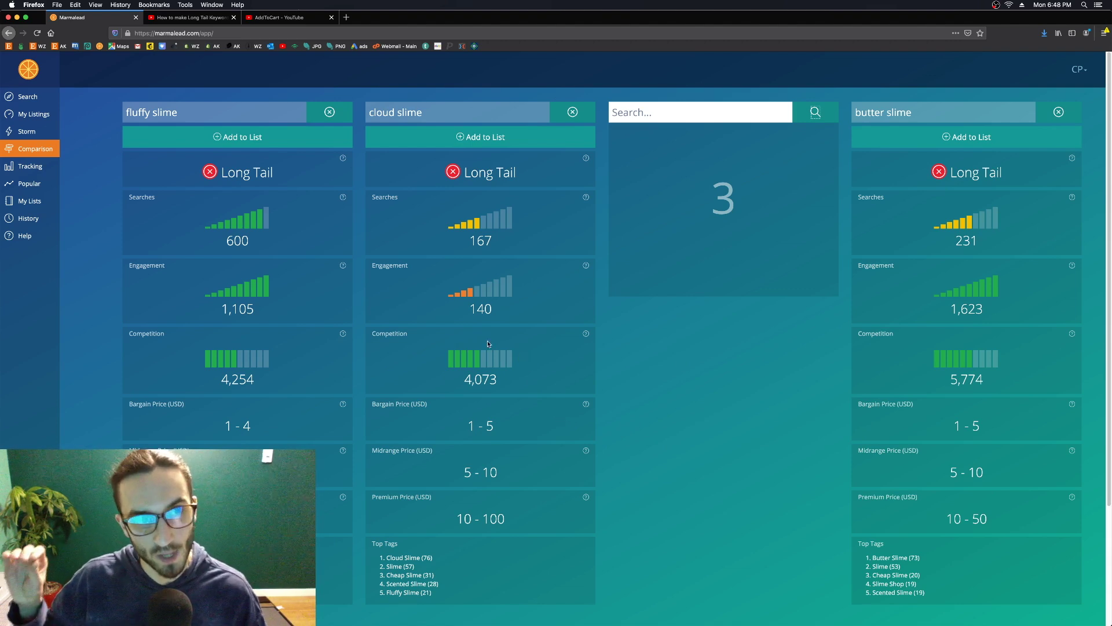
{"action": "scroll", "coordinate": [488, 343], "scroll_direction": "down", "scroll_amount": 1}
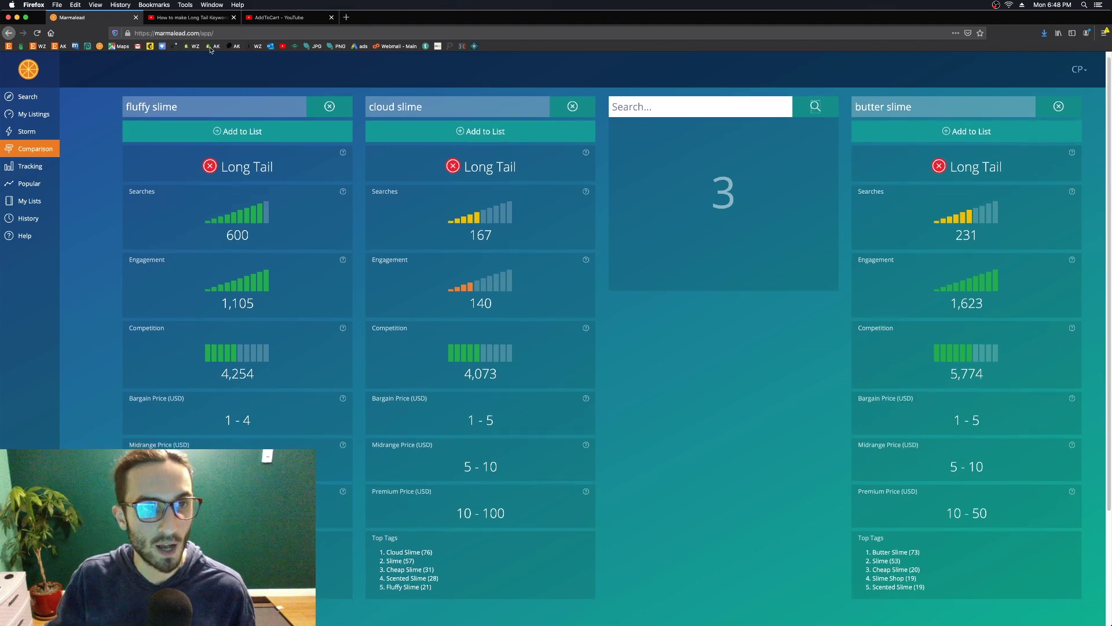
Glance at the YouTube long-tail keywords video, then return to the Marmalead comparison tab
{"action": "left_click", "coordinate": [174, 18]}
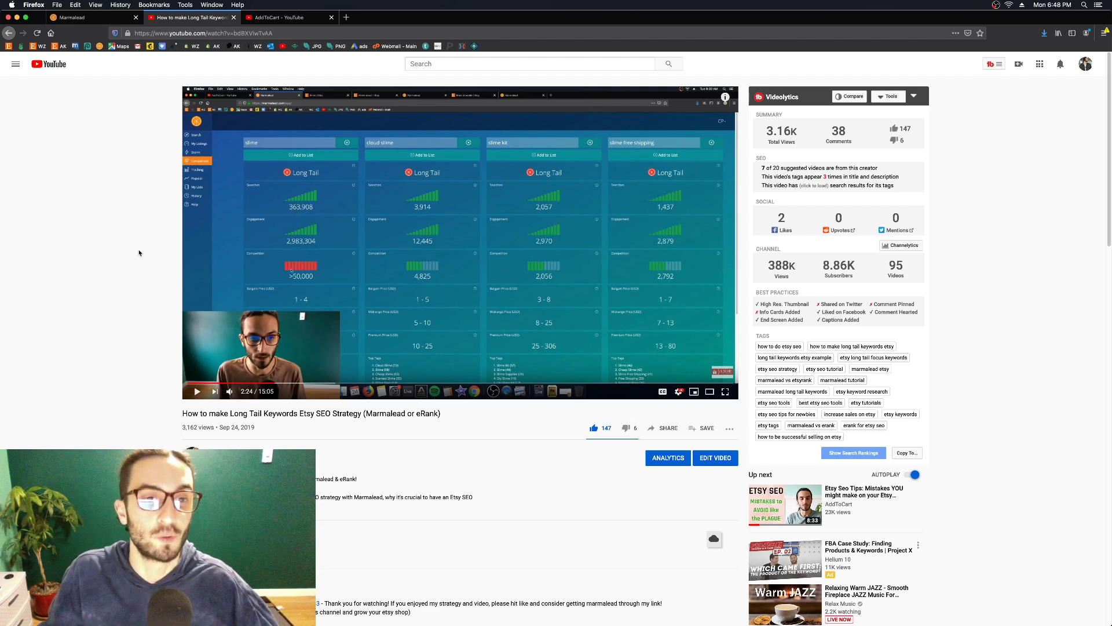
{"action": "left_click", "coordinate": [72, 17]}
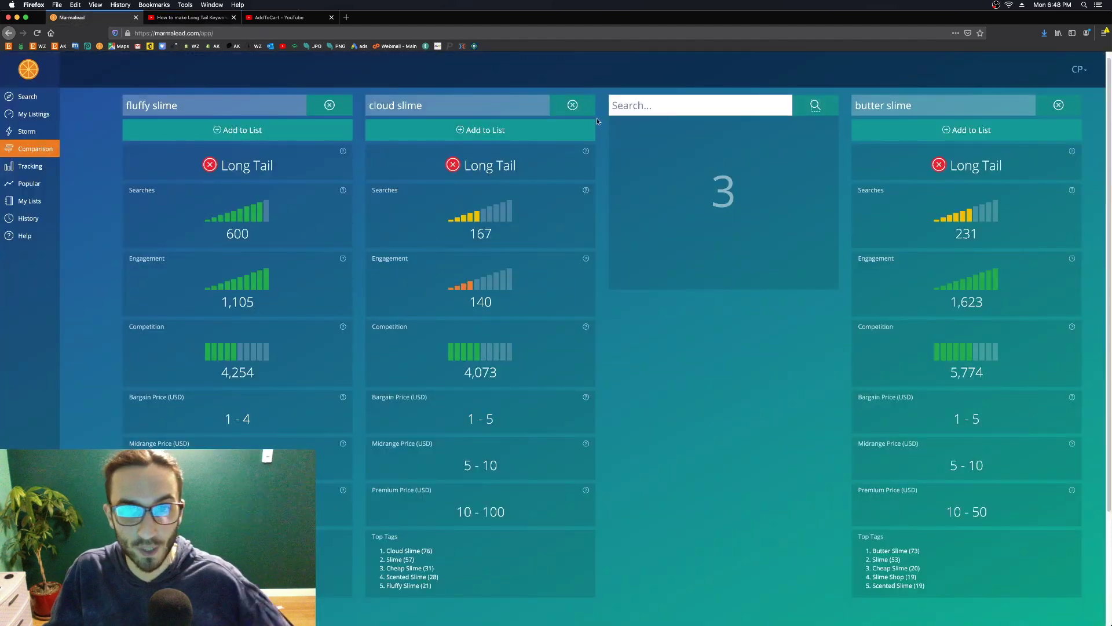
Look up plain slime in the empty third column, then clear it
{"action": "left_click", "coordinate": [633, 107]}
{"action": "type", "text": "slime"}
{"action": "key", "text": "Return"}
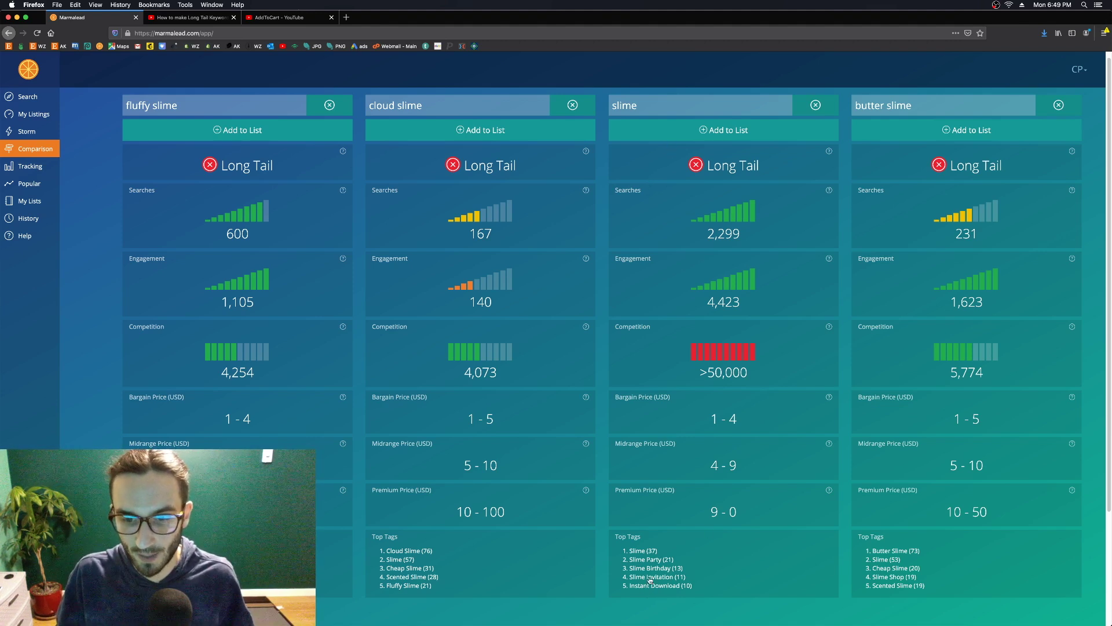
{"action": "left_click", "coordinate": [816, 105]}
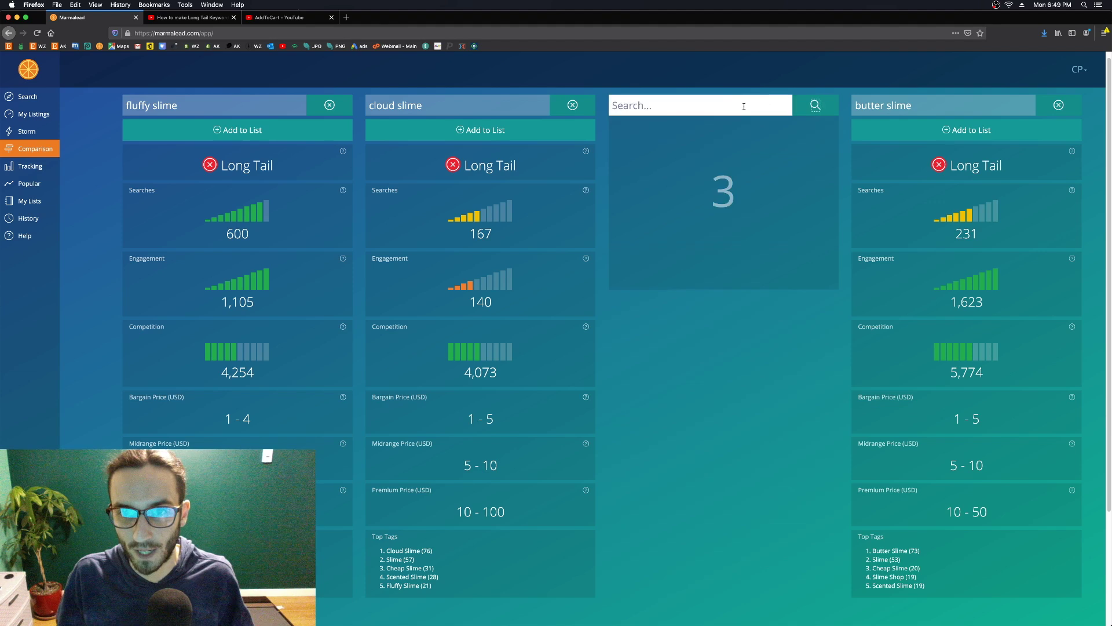
Try slime birthday (<25 searches, 5,958 competition) in the third column, then remove it
{"action": "type", "text": "slime birth"}
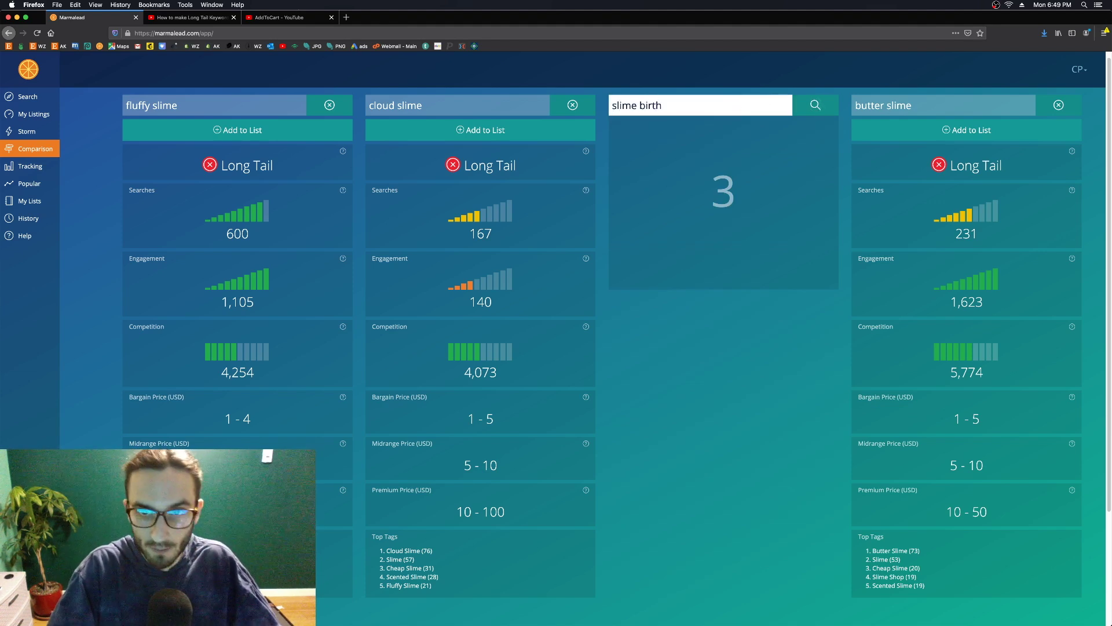
{"action": "key", "text": "BackSpace"}
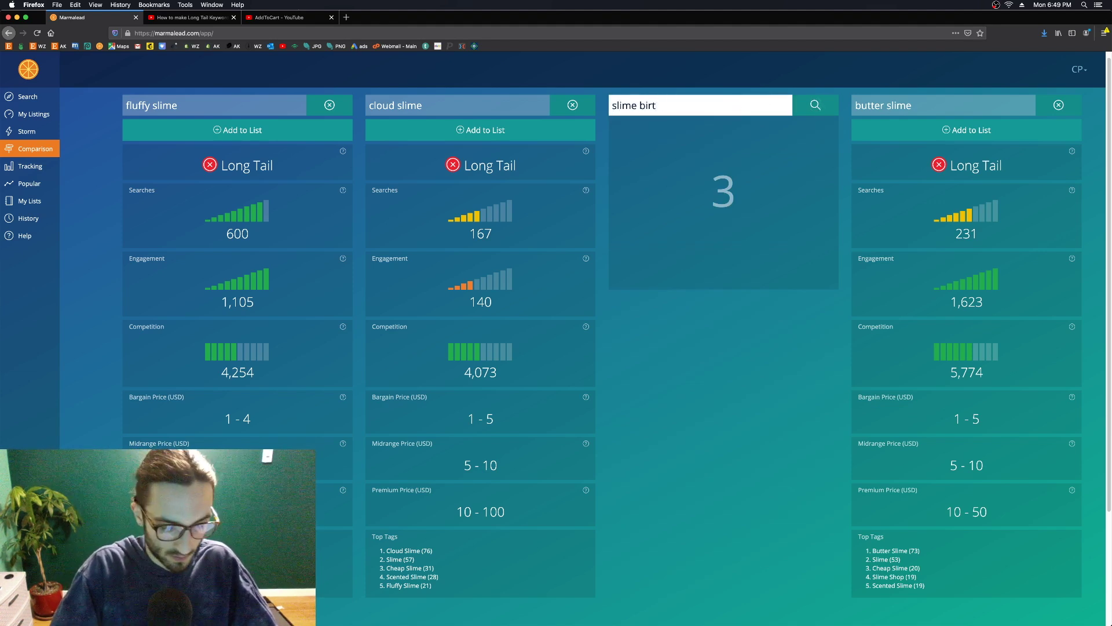
{"action": "type", "text": "hday"}
{"action": "key", "text": "Return"}
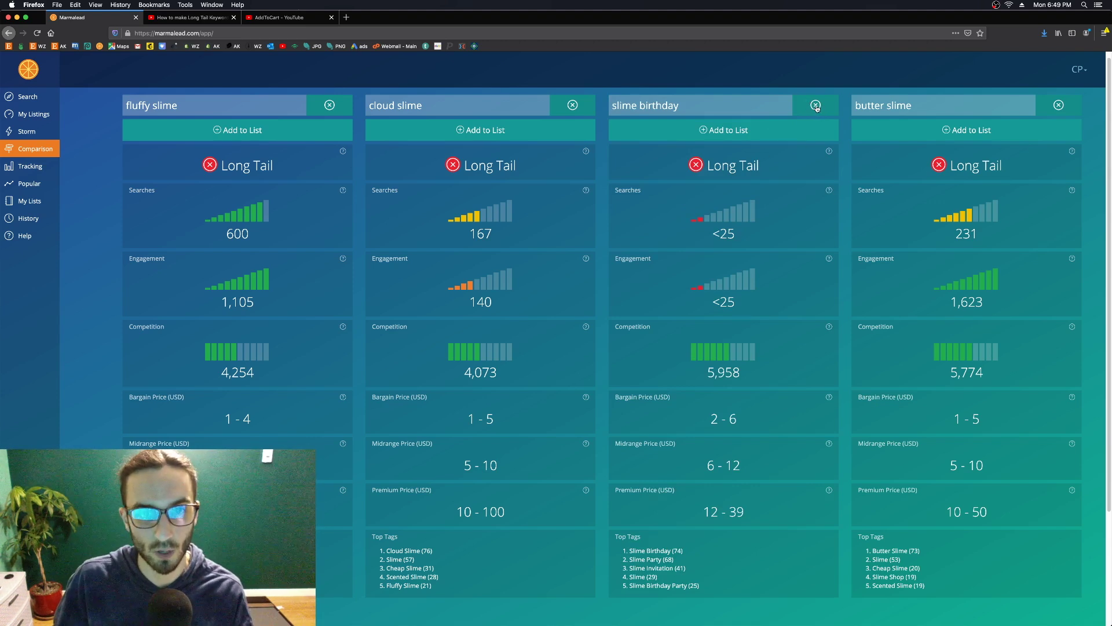
{"action": "left_click", "coordinate": [816, 106]}
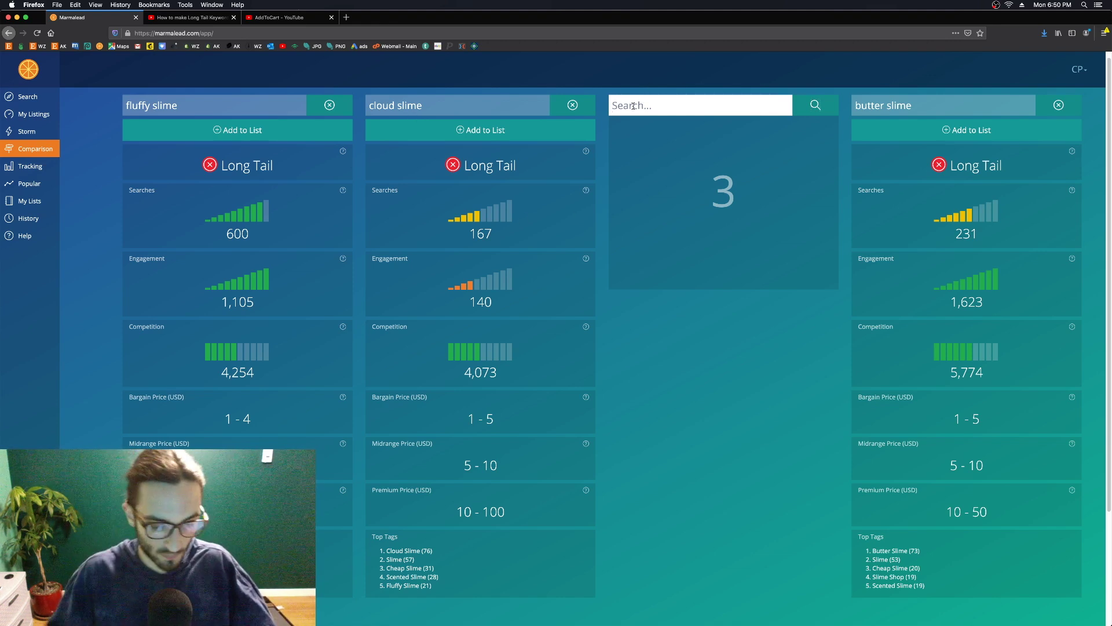
Search 'fluffy cloud butter slime' in the third column: under 25 searches, 528 competition
{"action": "type", "text": "flu"}
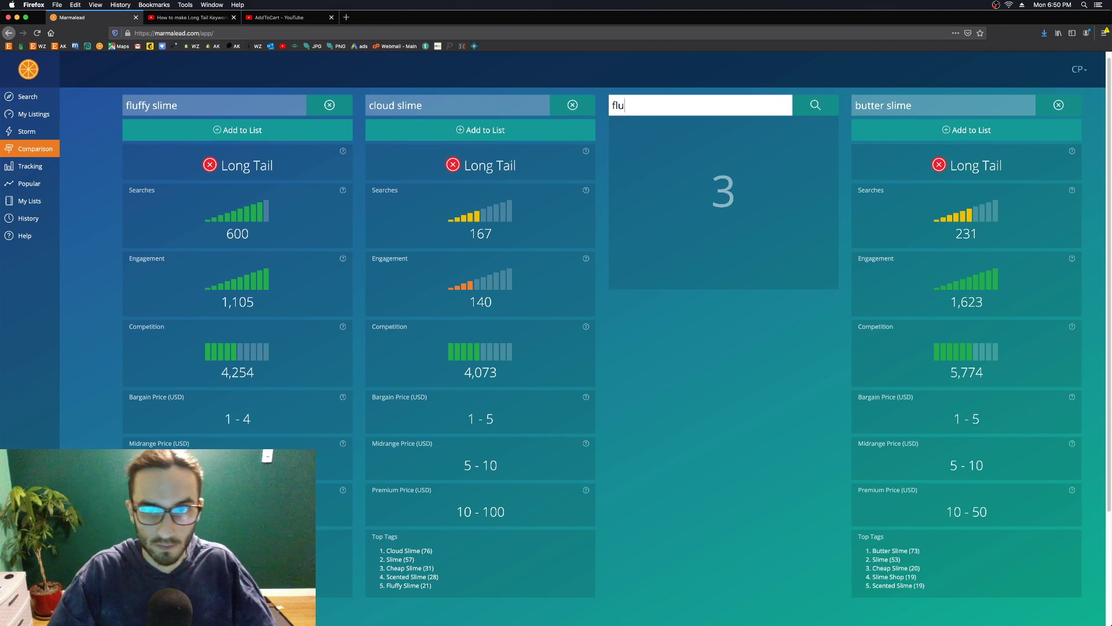
{"action": "type", "text": "ffy"}
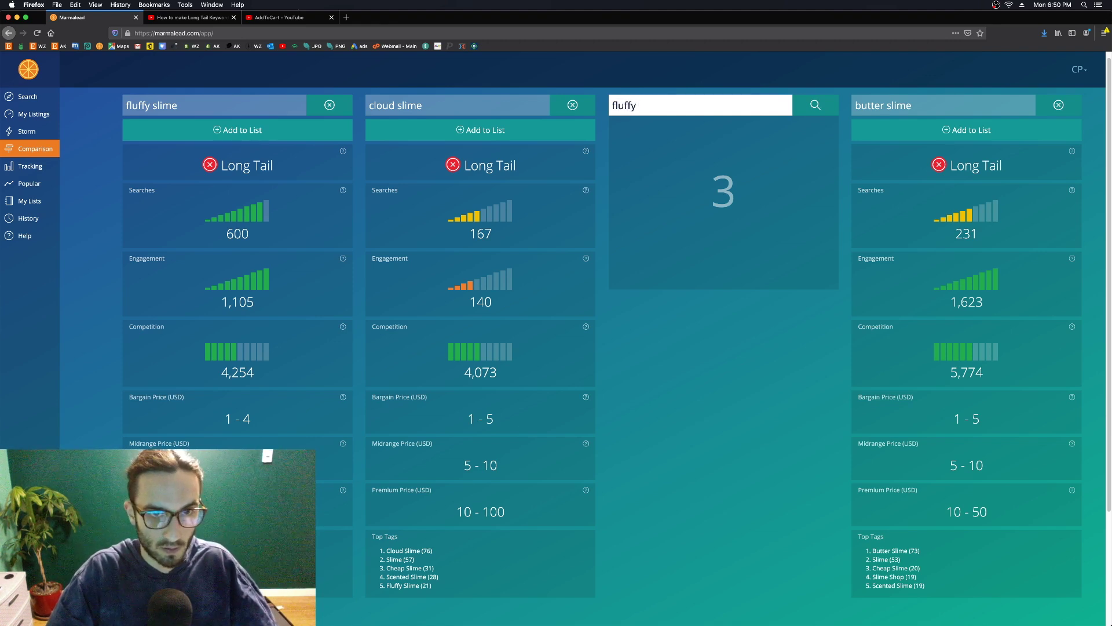
{"action": "type", "text": " cloud "}
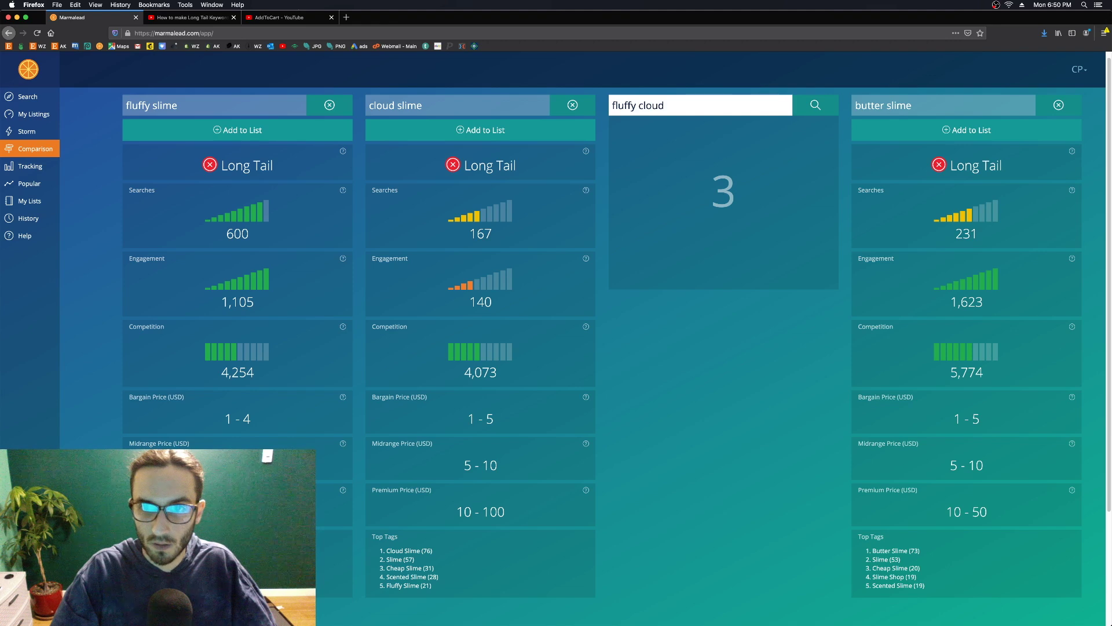
{"action": "type", "text": "butter slime"}
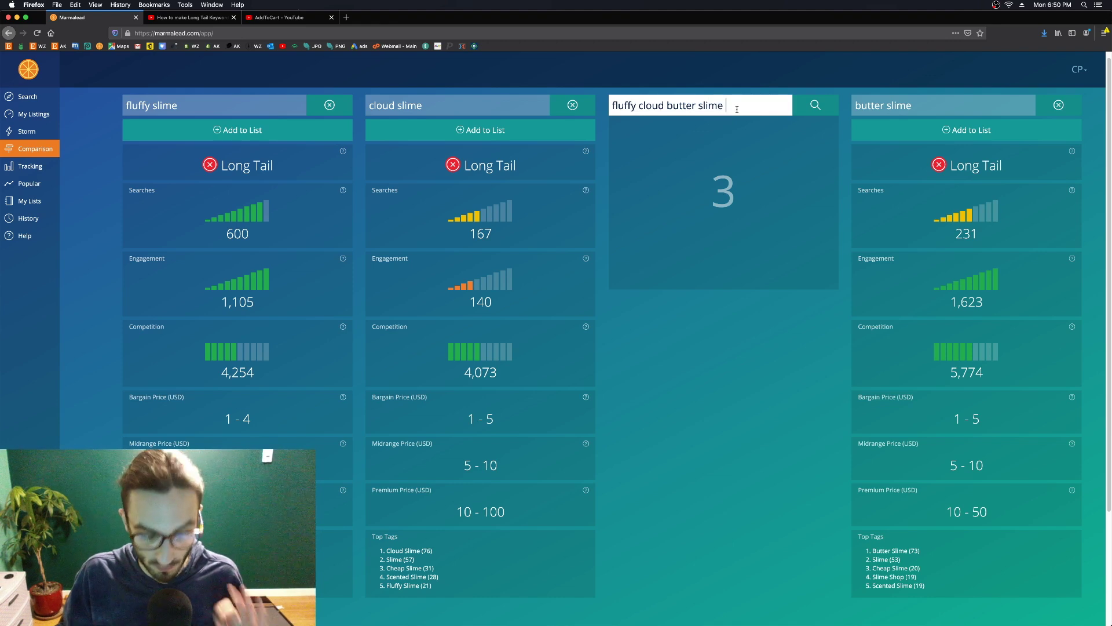
{"action": "left_click", "coordinate": [813, 106]}
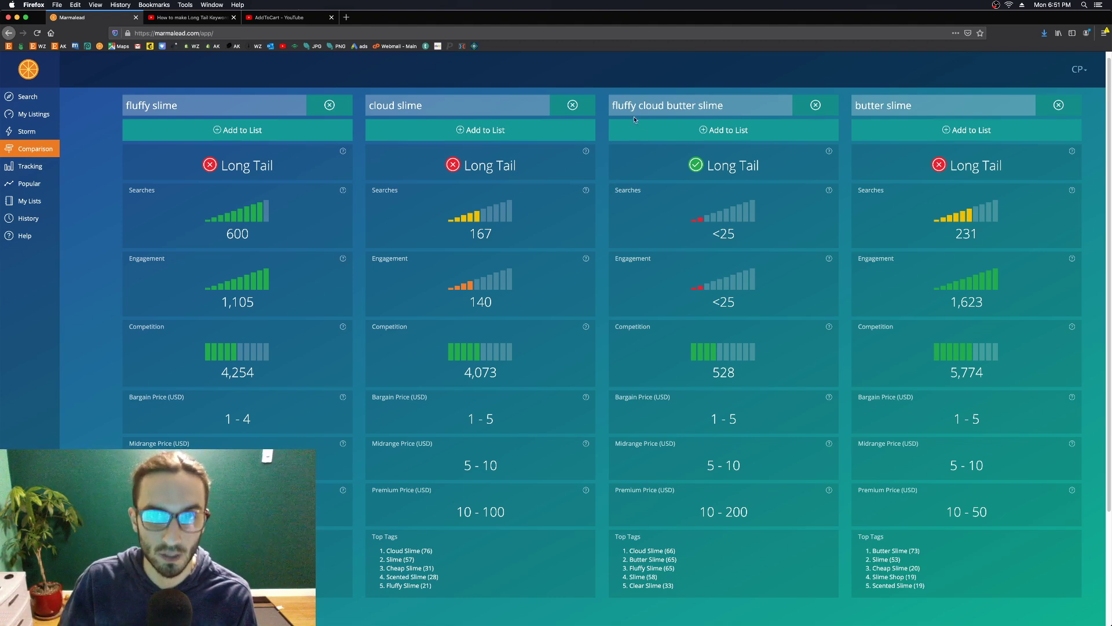
Clear the 'fluffy cloud butter slime' keyword from the third comparison column
{"action": "left_click", "coordinate": [816, 105]}
Enter 'fluffy slime, cloud slime, butter slime' in the third box and clear the cloud slime column
{"action": "type", "text": "flu"}
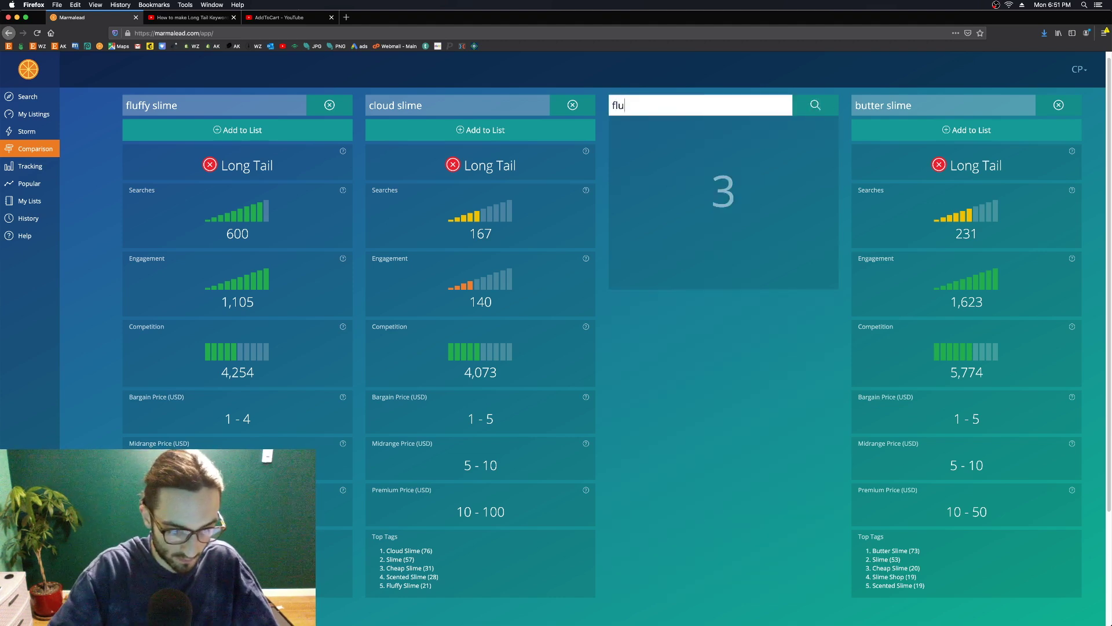
{"action": "type", "text": "ffy slime, "}
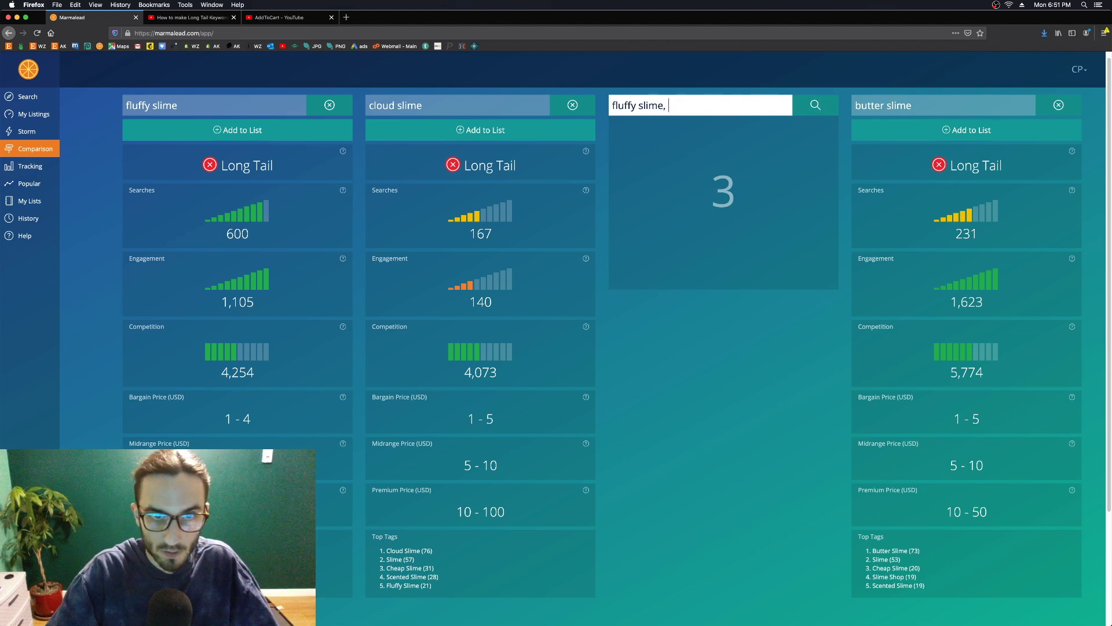
{"action": "type", "text": "cl"}
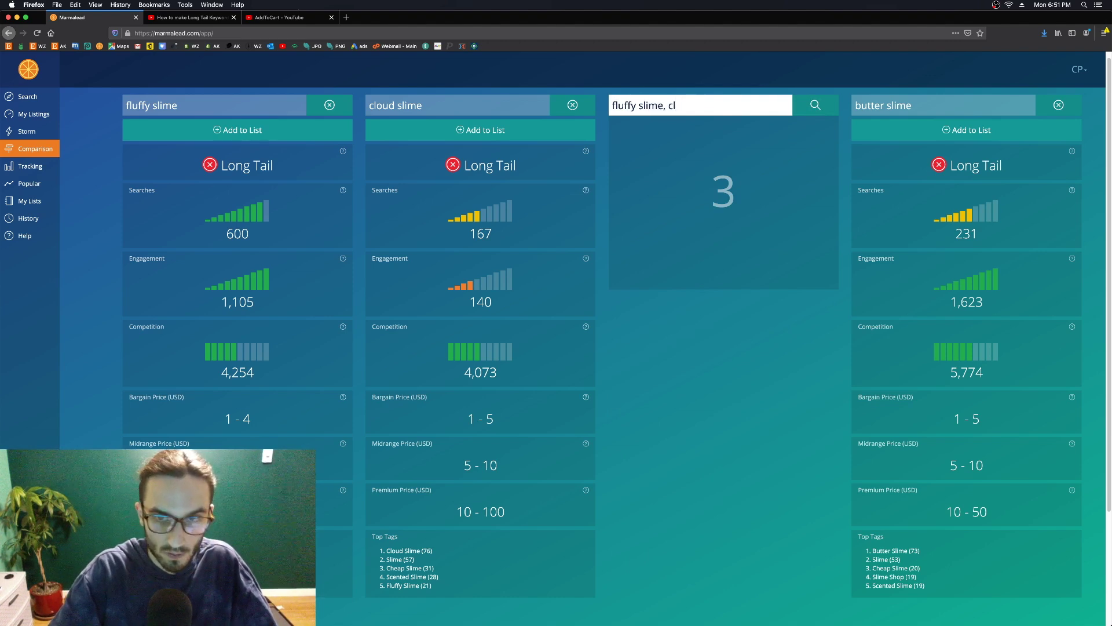
{"action": "type", "text": "oud slime"}
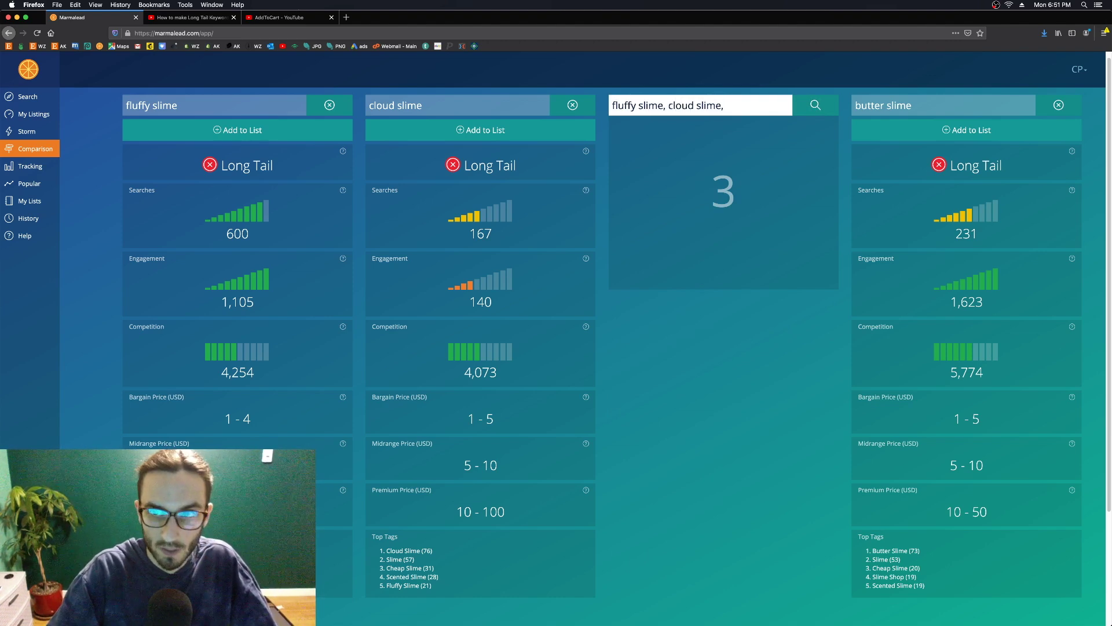
{"action": "type", "text": ", butter"}
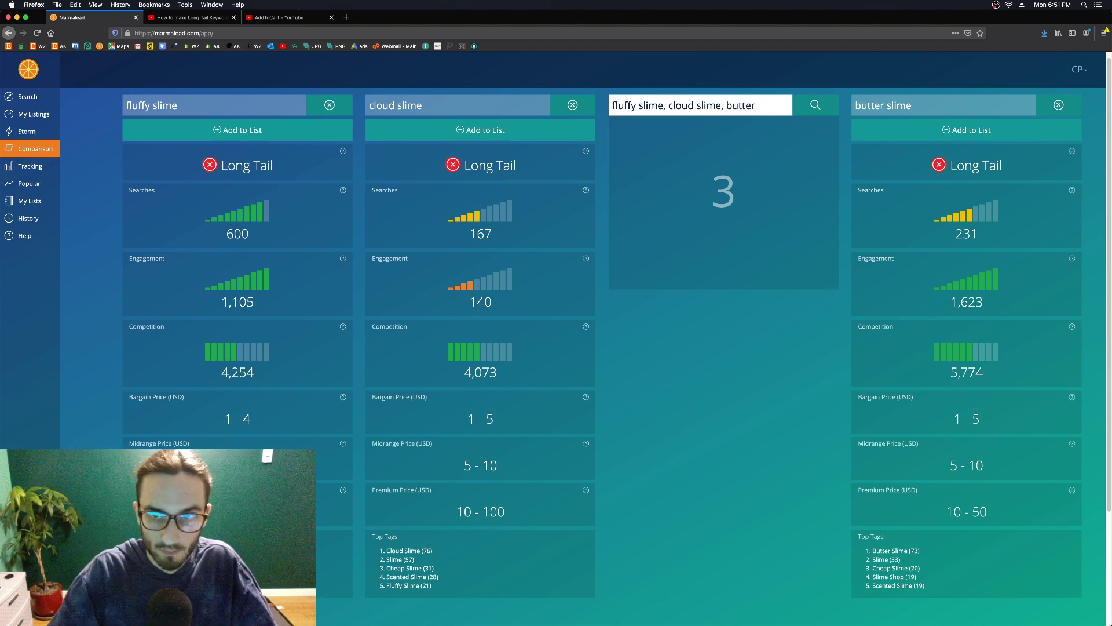
{"action": "type", "text": " slime"}
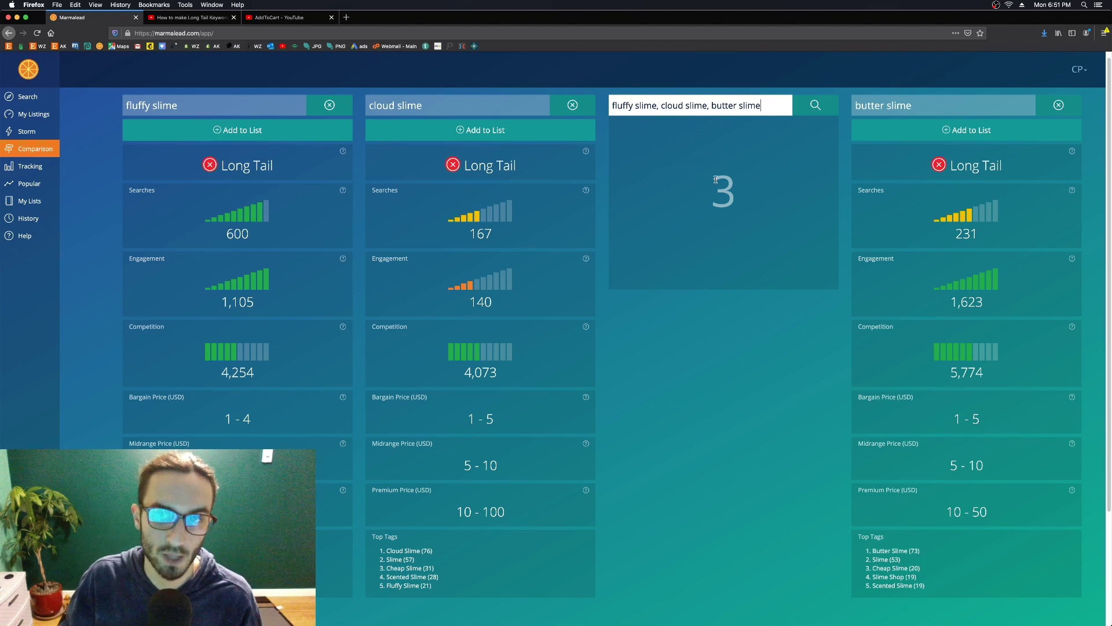
{"action": "left_click_drag", "start_coordinate": [776, 109], "coordinate": [541, 106]}
{"action": "left_click", "coordinate": [572, 106]}
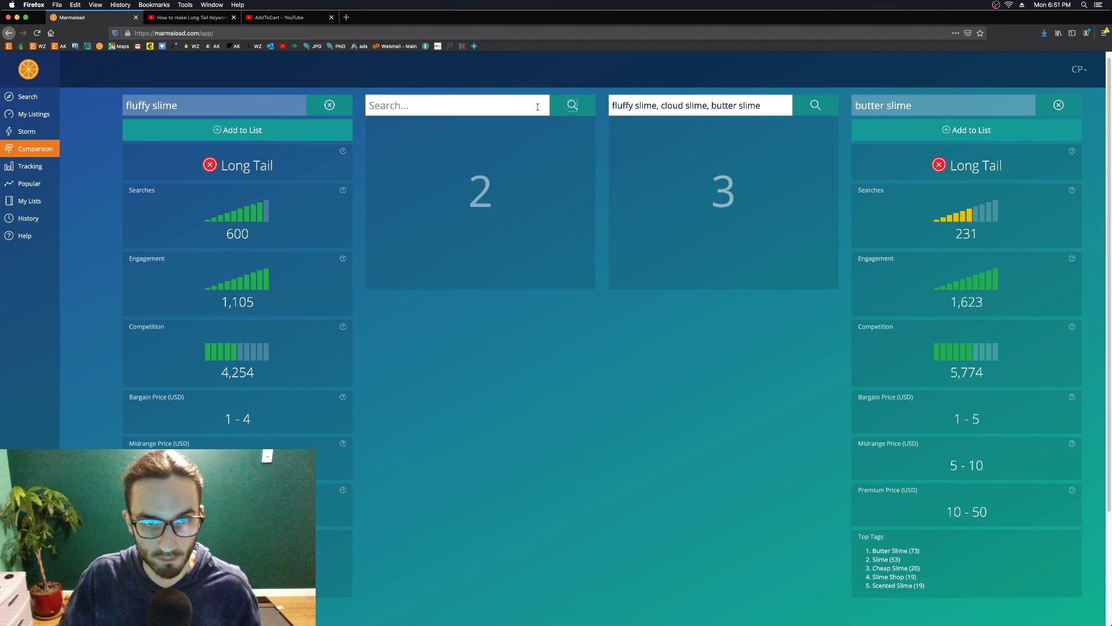
Type 'fuffy cloud butter slime' into the emptied second column without searching it
{"action": "type", "text": "fuffy"}
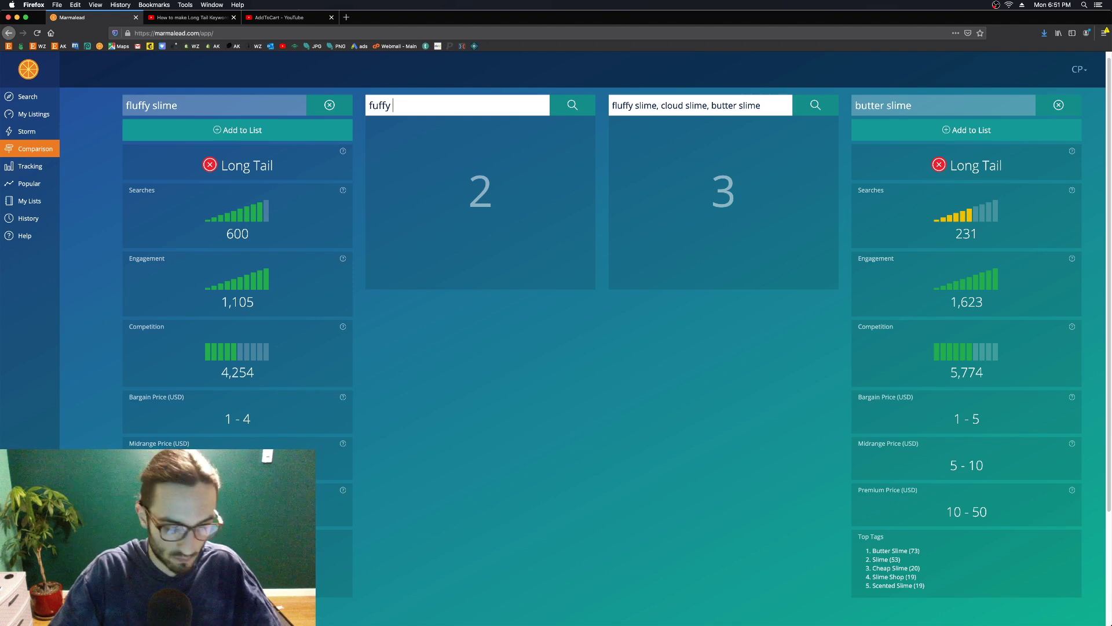
{"action": "type", "text": " cloud butter slime"}
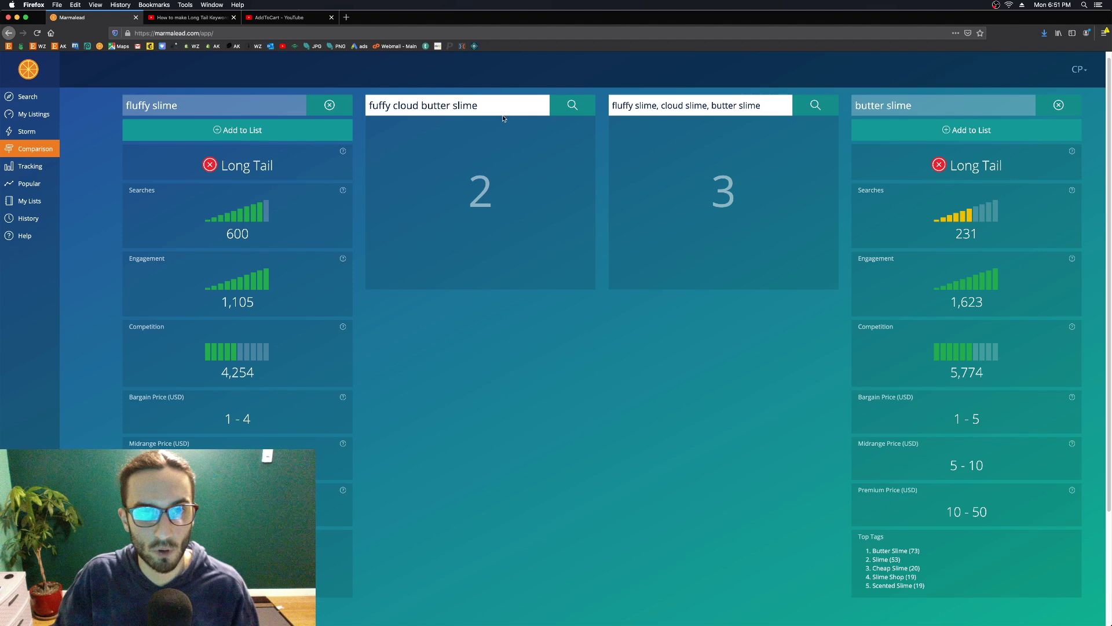
{"action": "left_click_drag", "start_coordinate": [496, 106], "coordinate": [370, 106]}
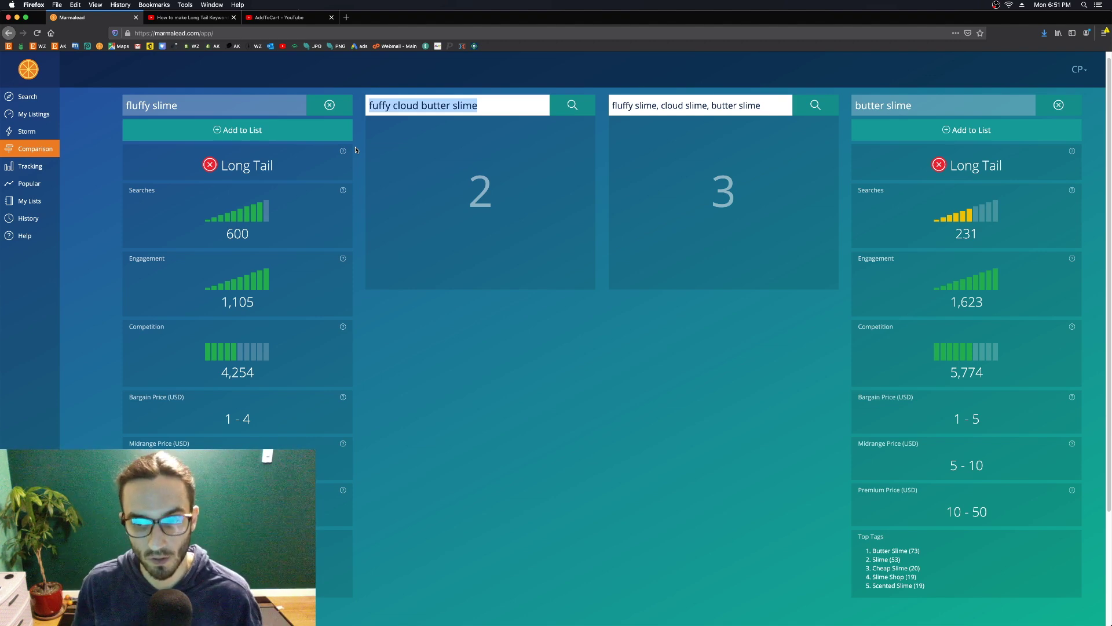
{"action": "left_click", "coordinate": [398, 105]}
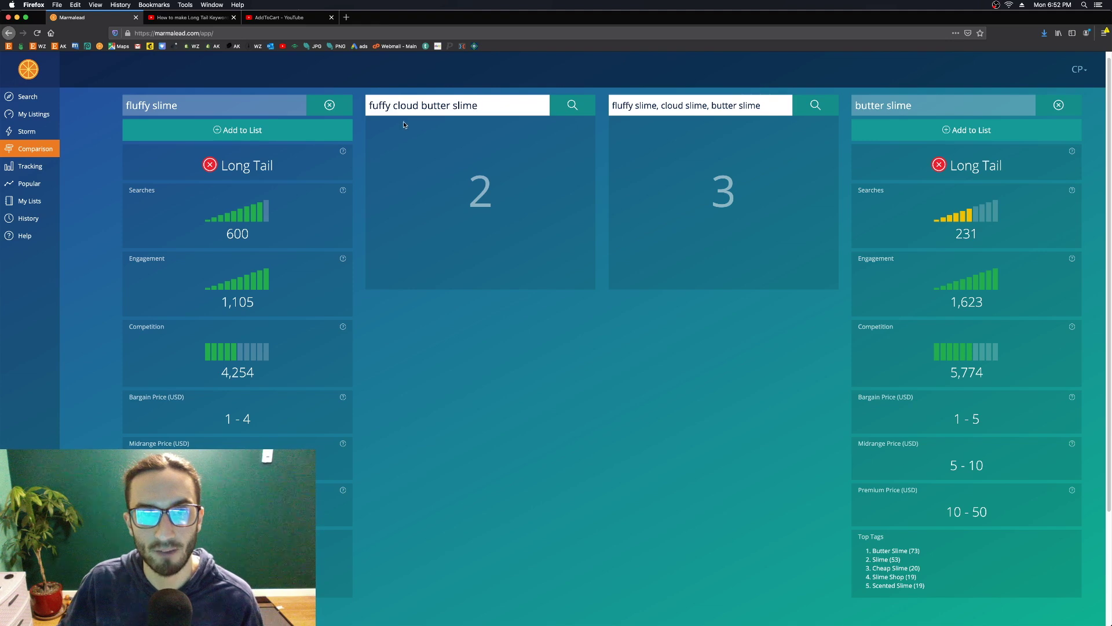
{"action": "left_click_drag", "start_coordinate": [371, 106], "coordinate": [484, 107]}
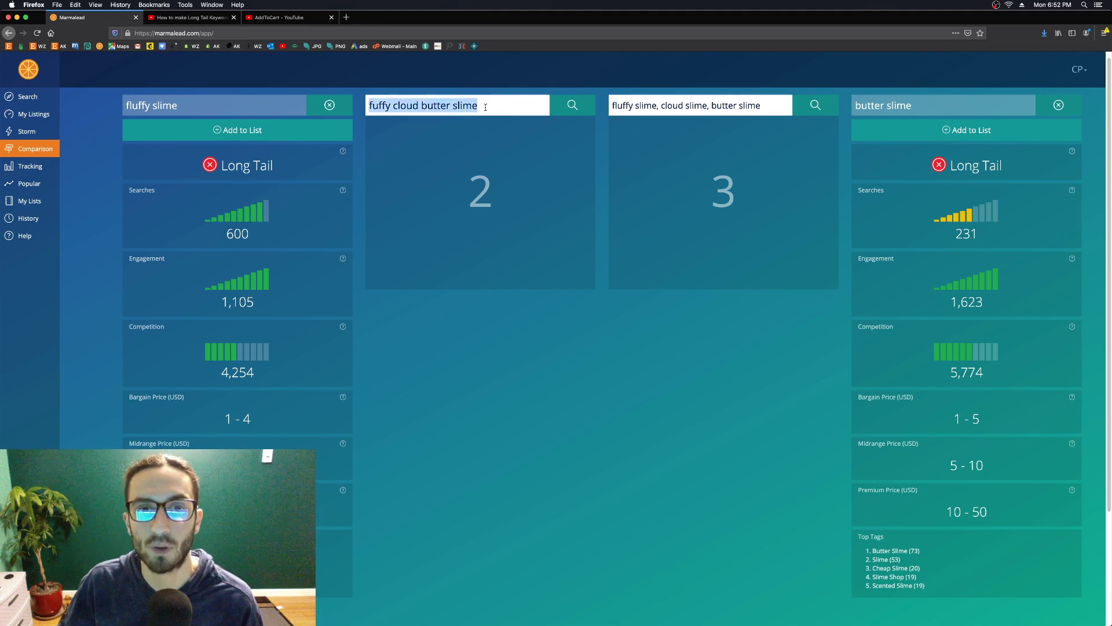
{"action": "left_click", "coordinate": [485, 107]}
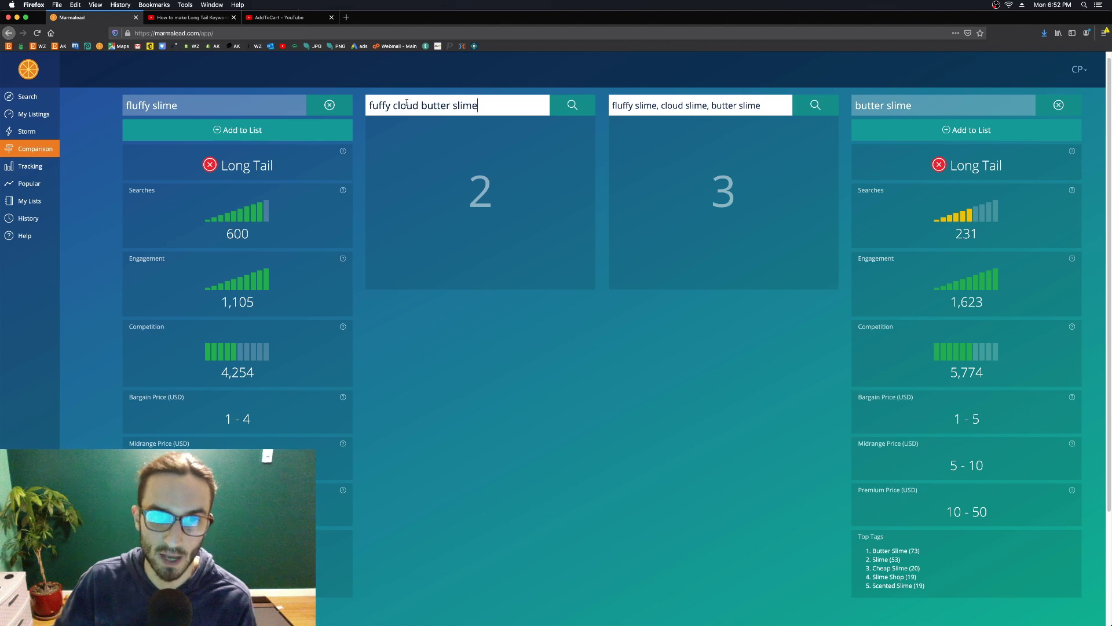
{"action": "left_click_drag", "start_coordinate": [394, 105], "coordinate": [484, 103]}
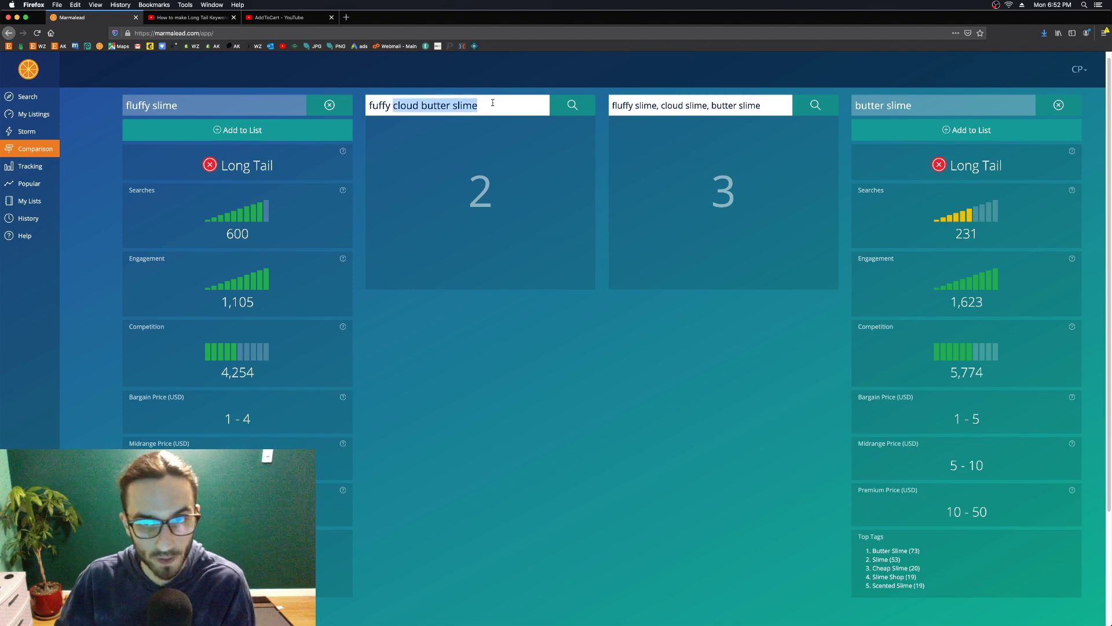
{"action": "left_click", "coordinate": [491, 106]}
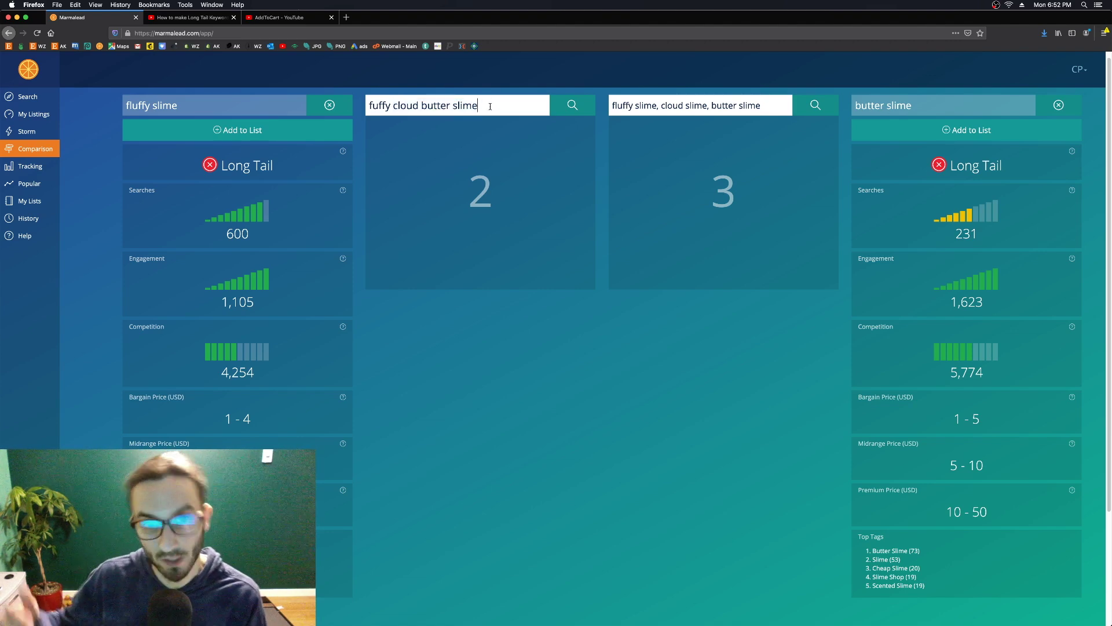